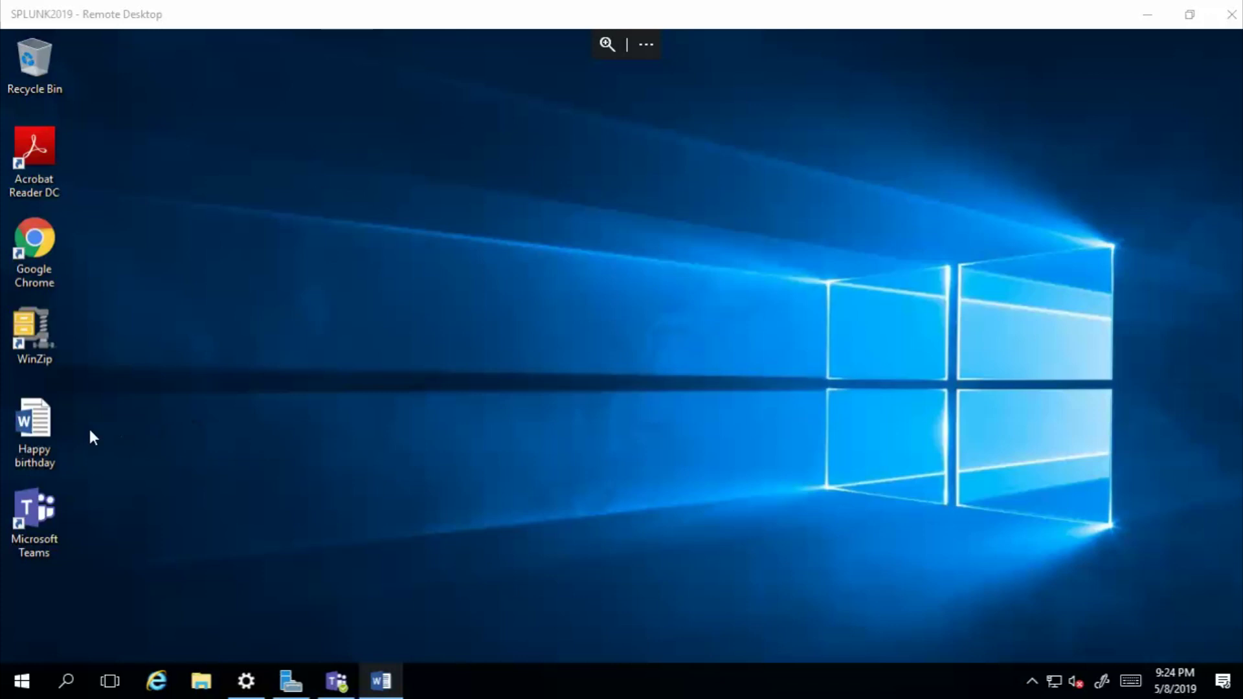
Step: Open the Happy birthday card document from its desktop icon in Word
mouse_move(62, 431)
click(39, 426)
double_click(38, 429)
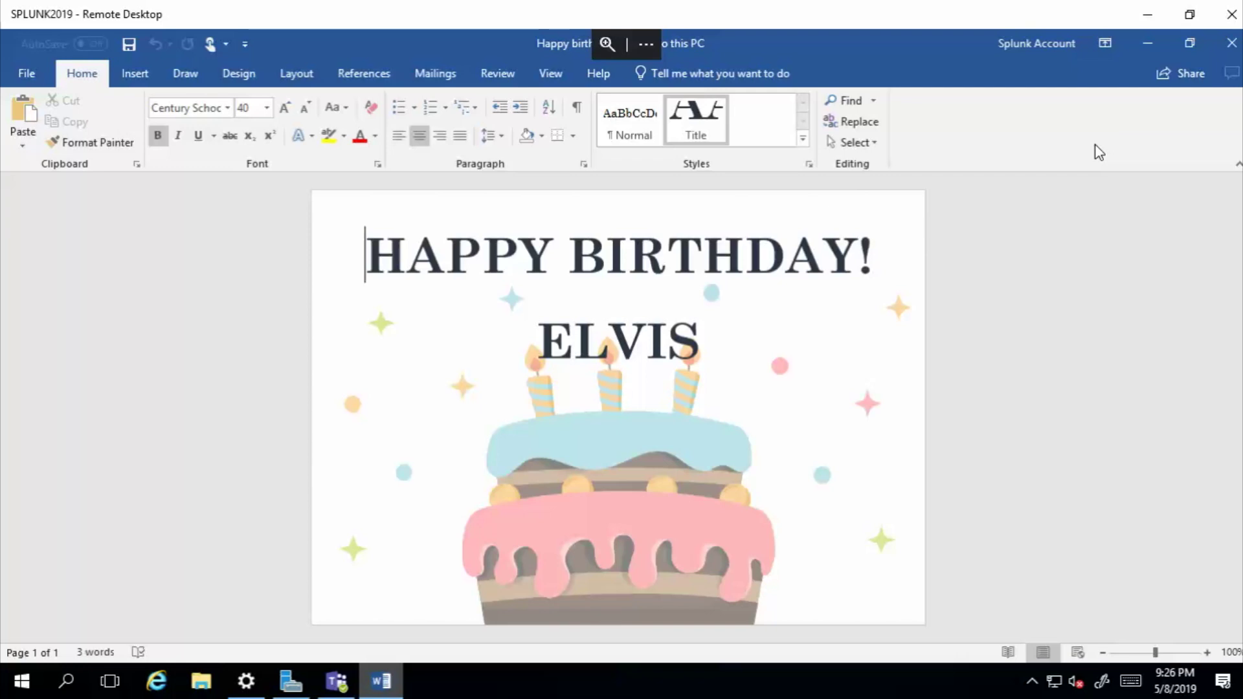
Step: Minimize Word, launch Chrome and search for 'azure information protection download'
click(1144, 44)
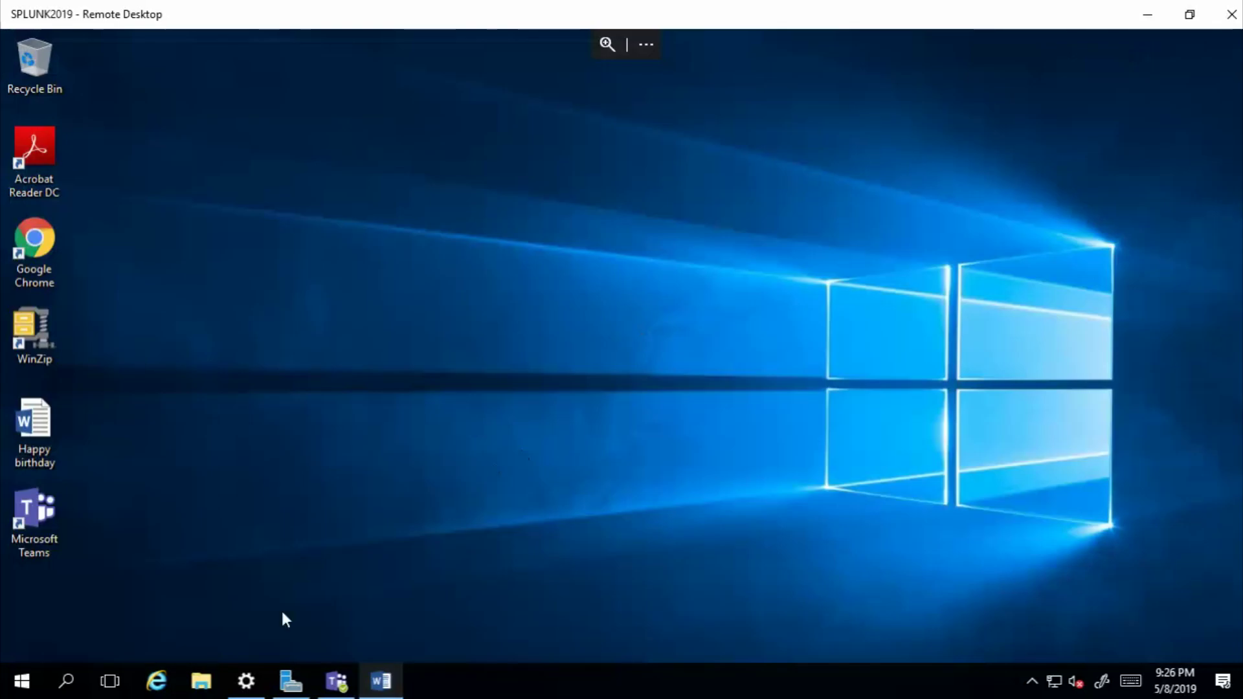
double_click(29, 237)
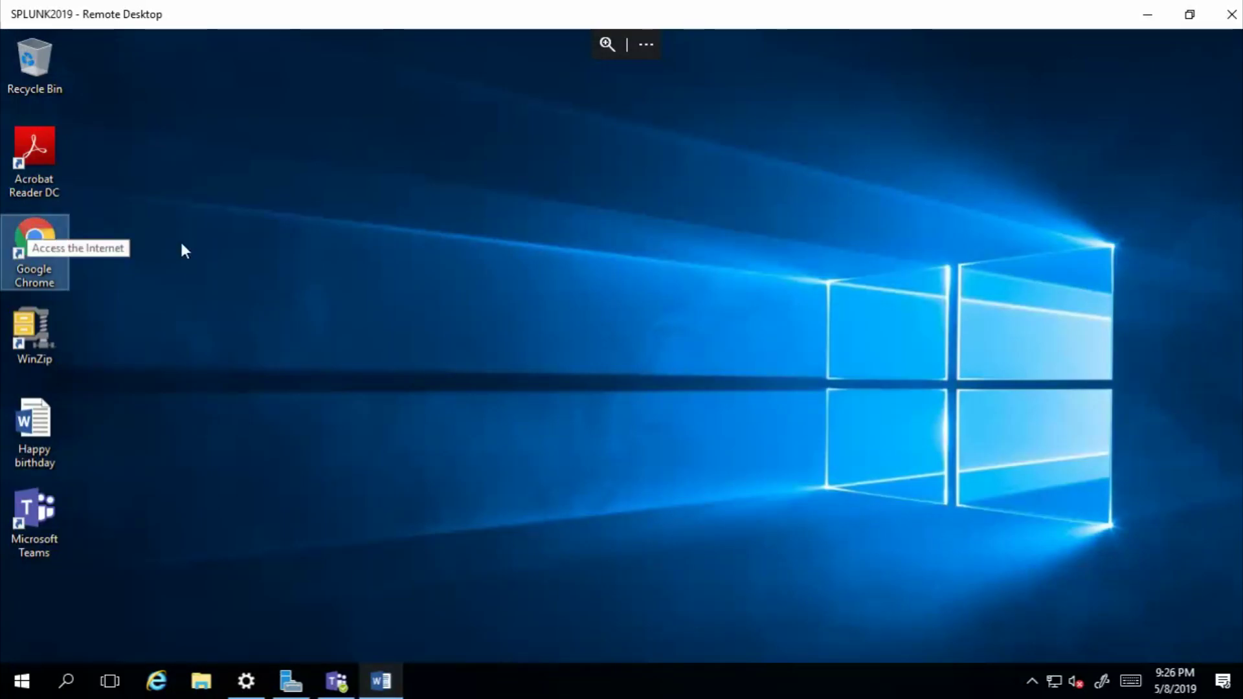
text(azure informa)
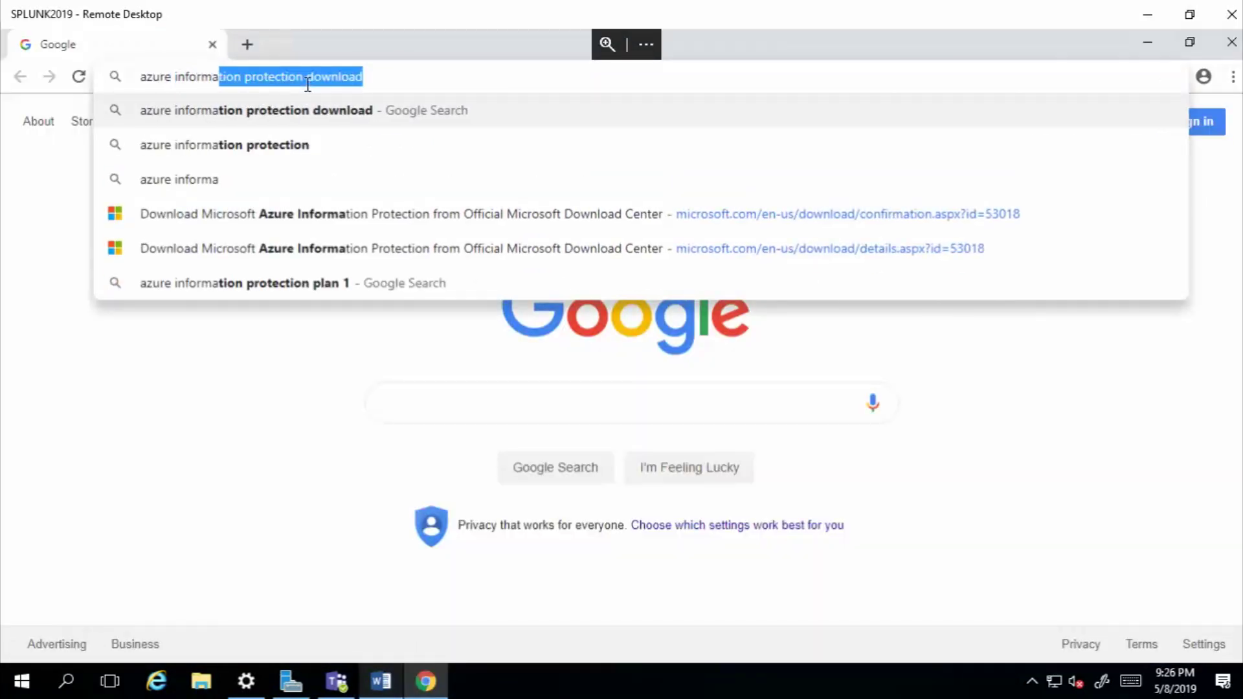
key(End)
key(Return)
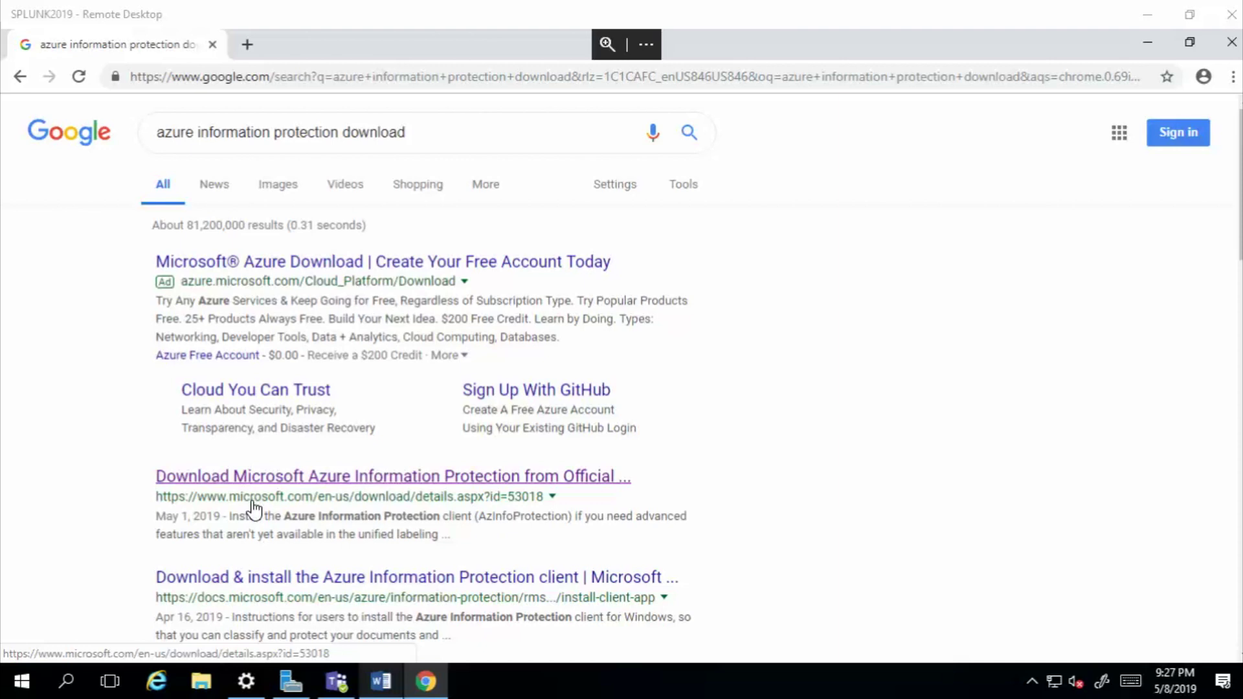
Step: Download AzInfoProtection.exe from Microsoft's Azure Information Protection download page
click(304, 482)
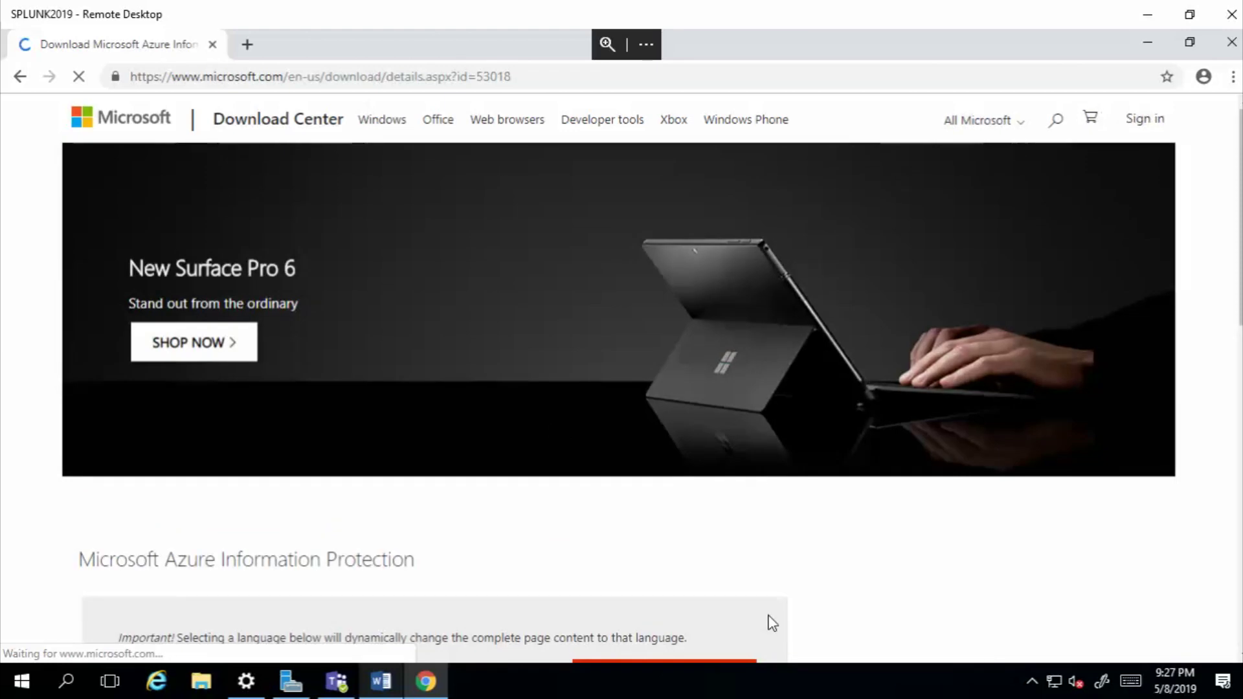
scroll(764, 602, down, 5)
click(638, 308)
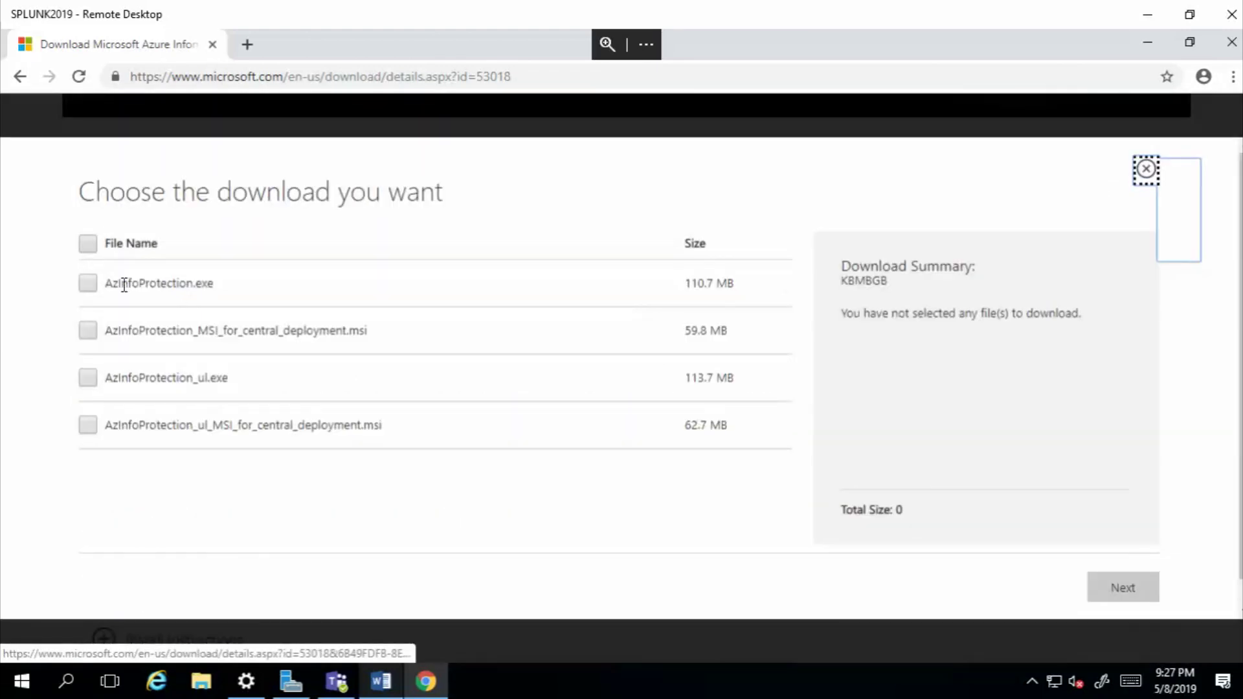
click(88, 289)
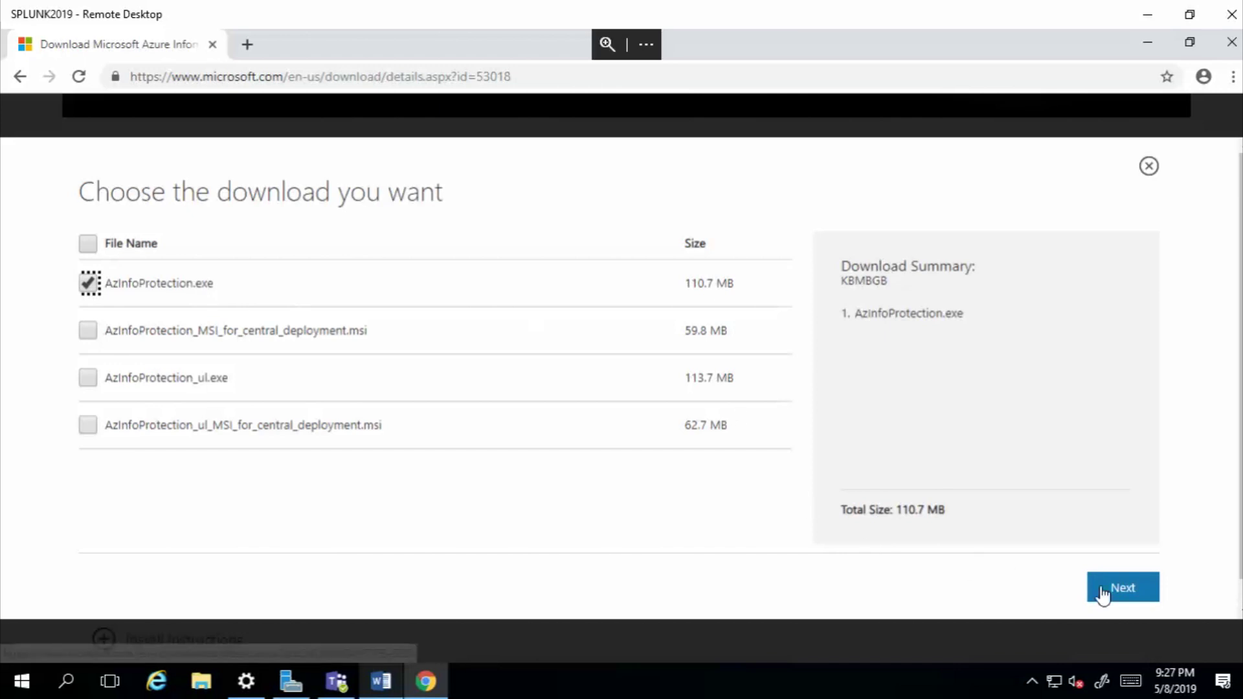
click(1126, 595)
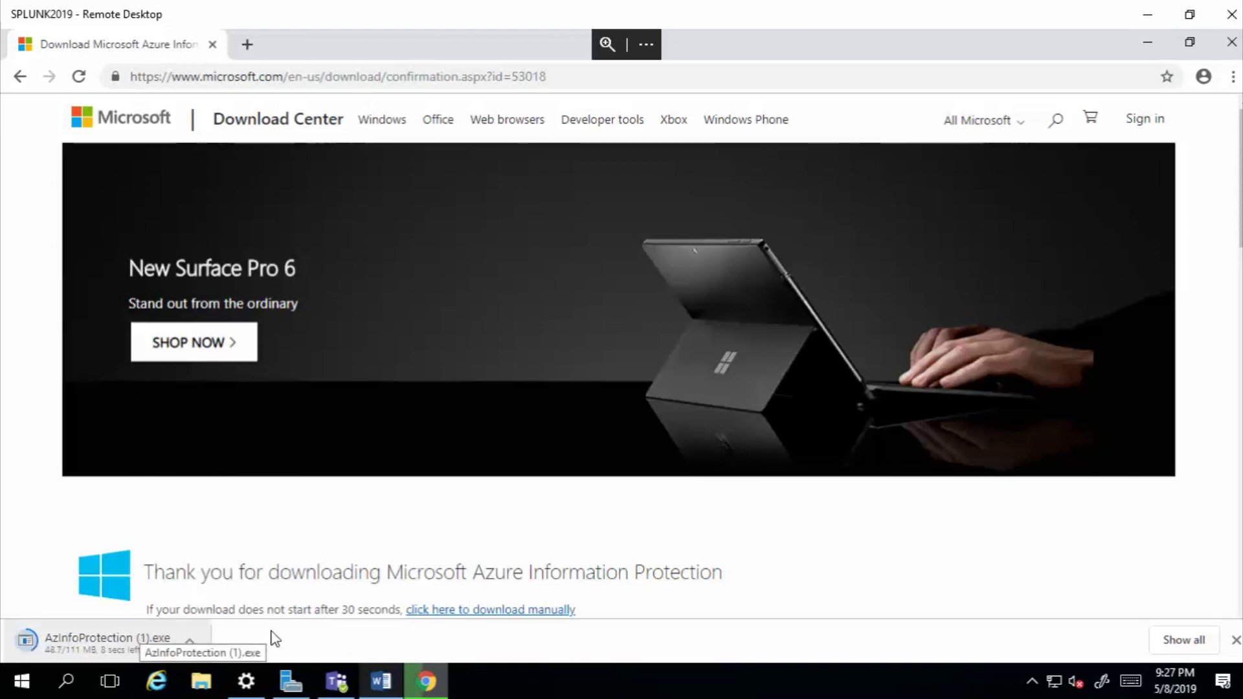
Step: Run the downloaded AzInfoProtection.exe, accept the licence and UAC prompt, then close the completed installer
click(188, 643)
click(221, 527)
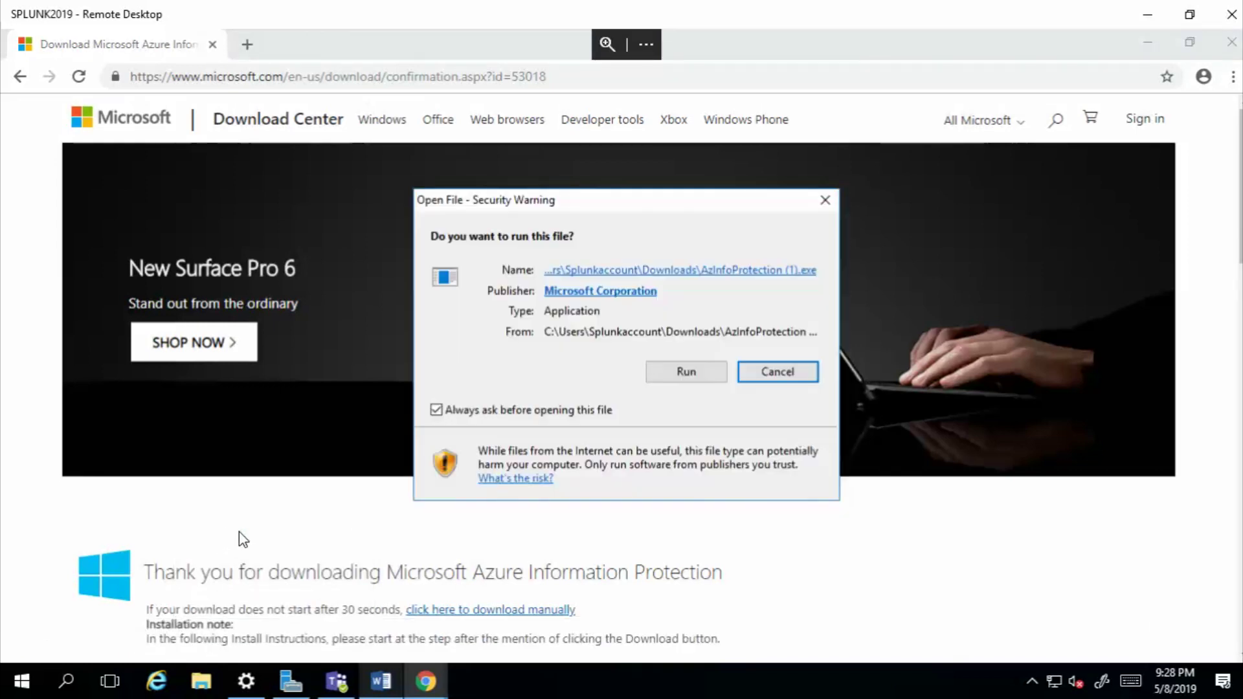
click(714, 367)
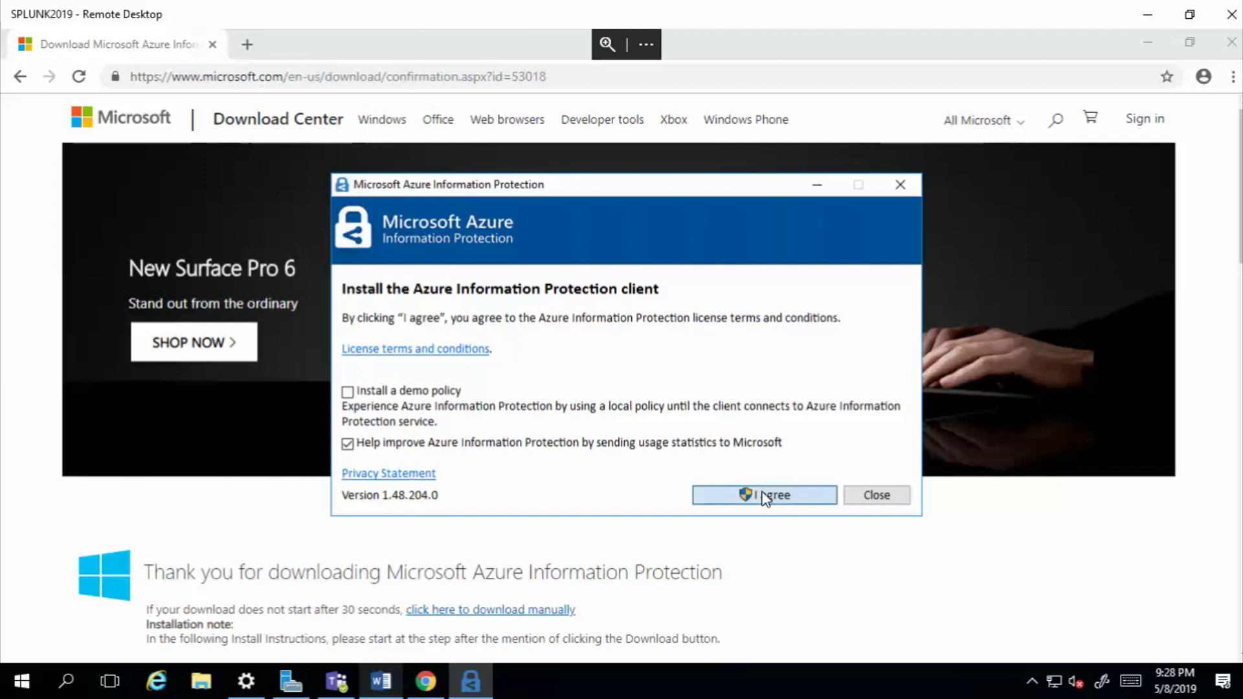
click(762, 503)
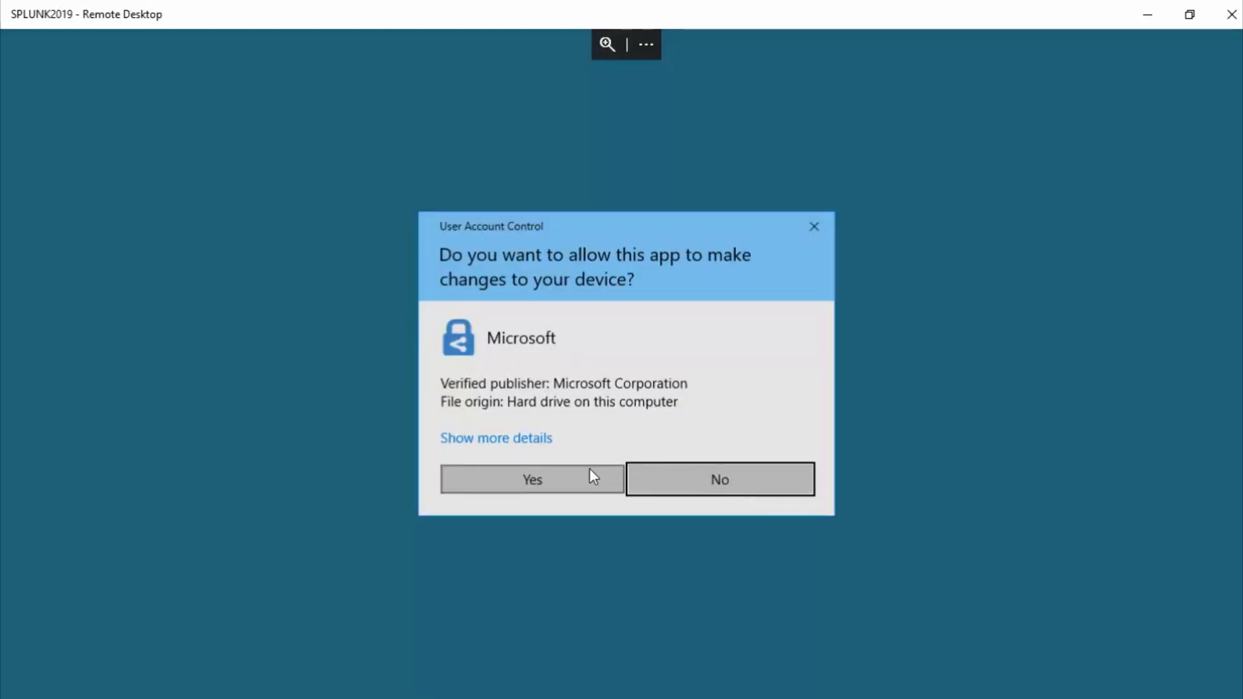
click(587, 478)
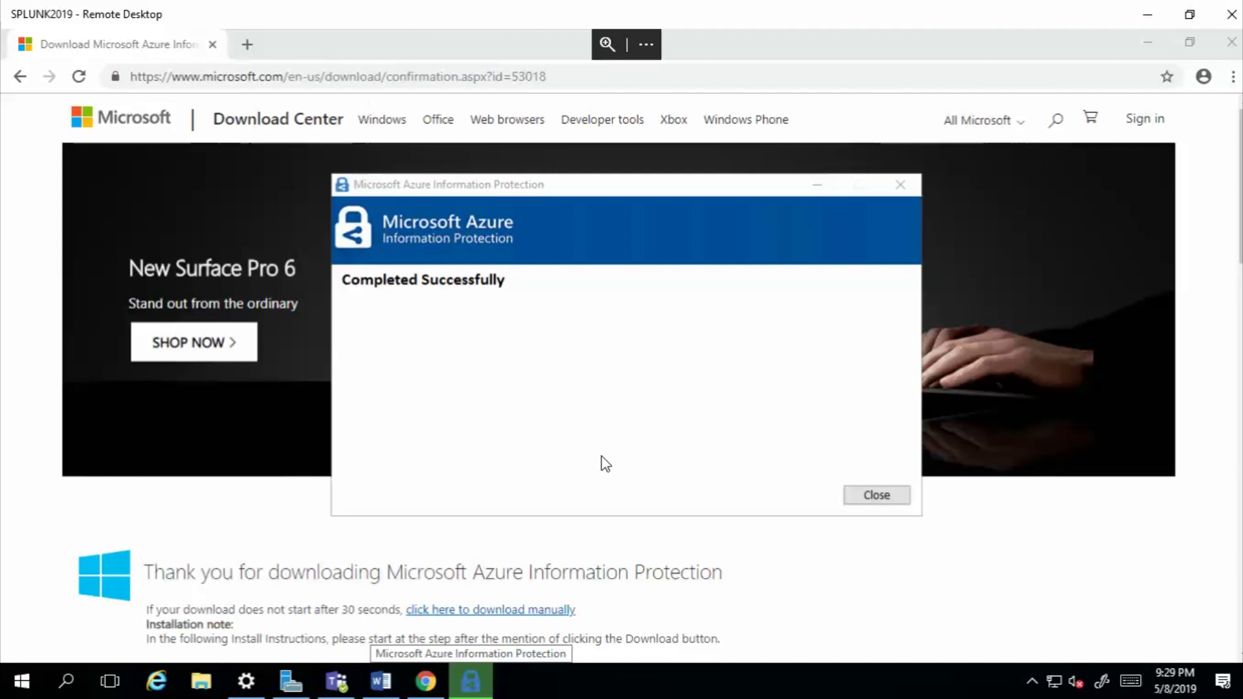
click(898, 500)
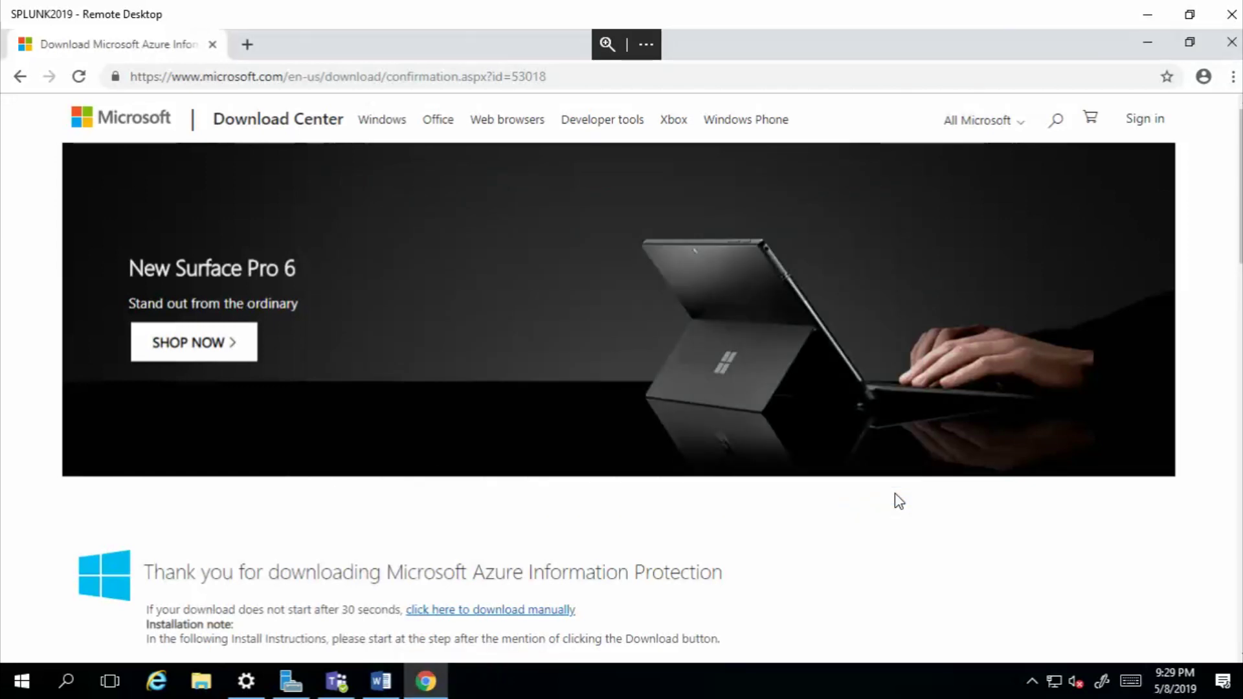
Step: Minimize Chrome, close Word, and reopen the Happy birthday document with the new label bar
click(1150, 44)
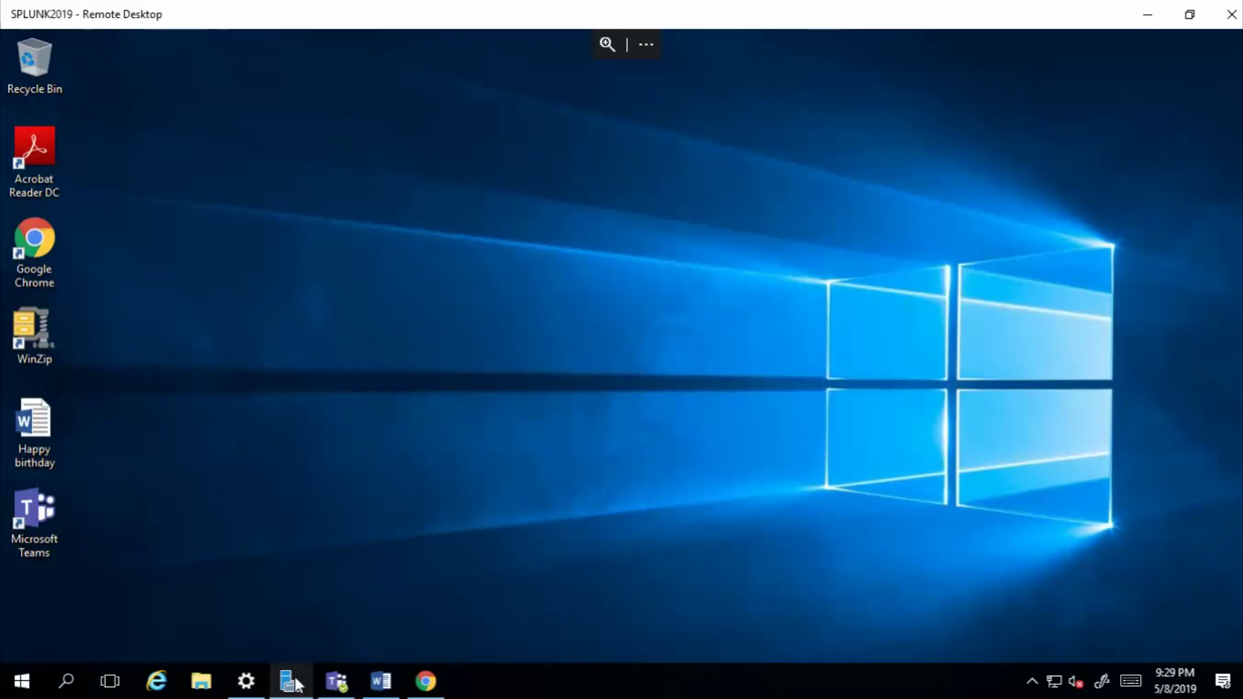
click(393, 692)
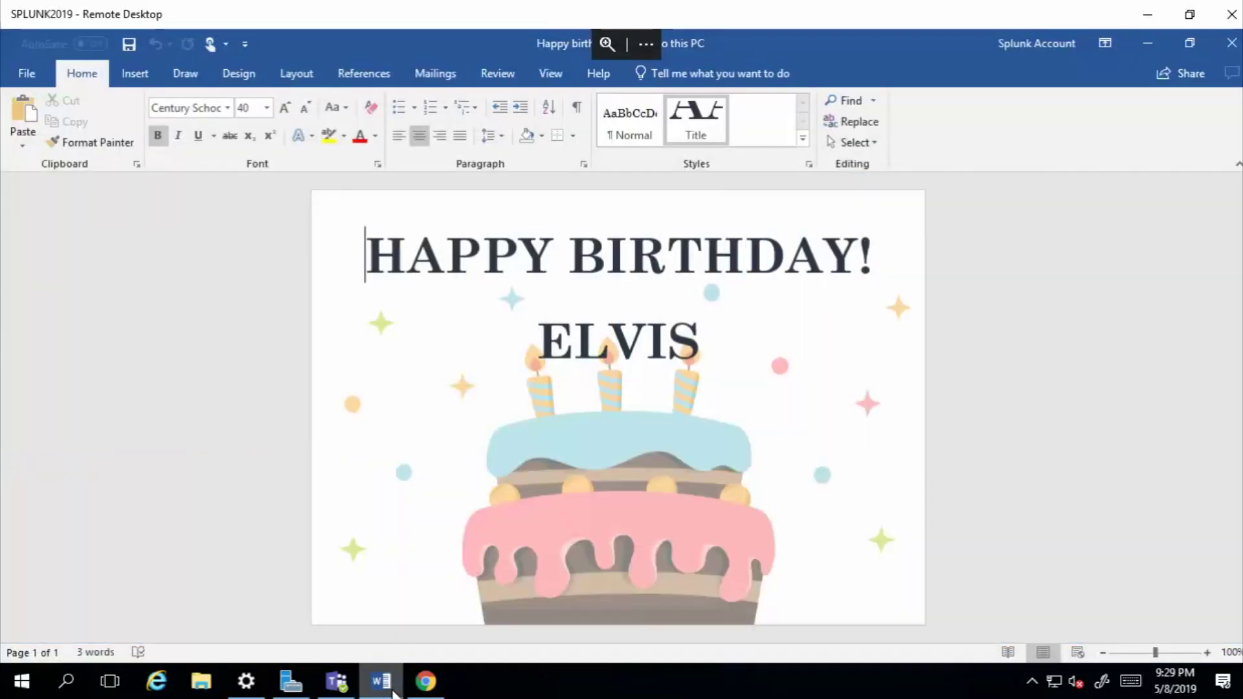
click(1232, 44)
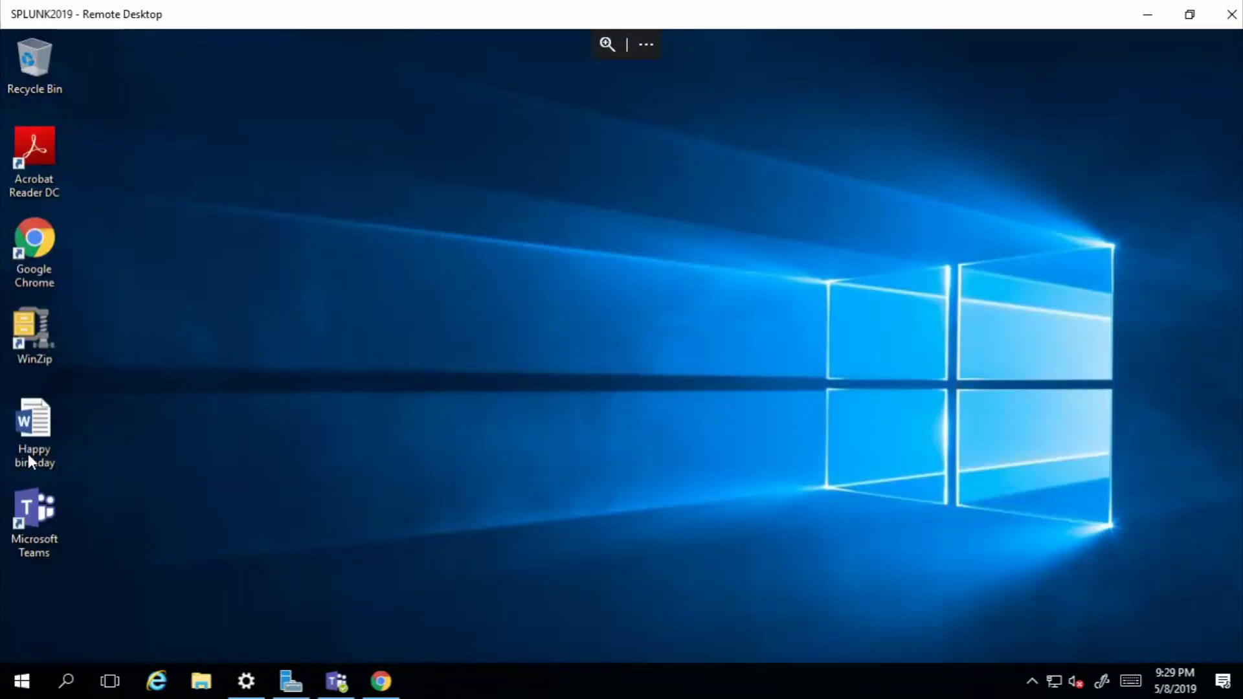
double_click(29, 437)
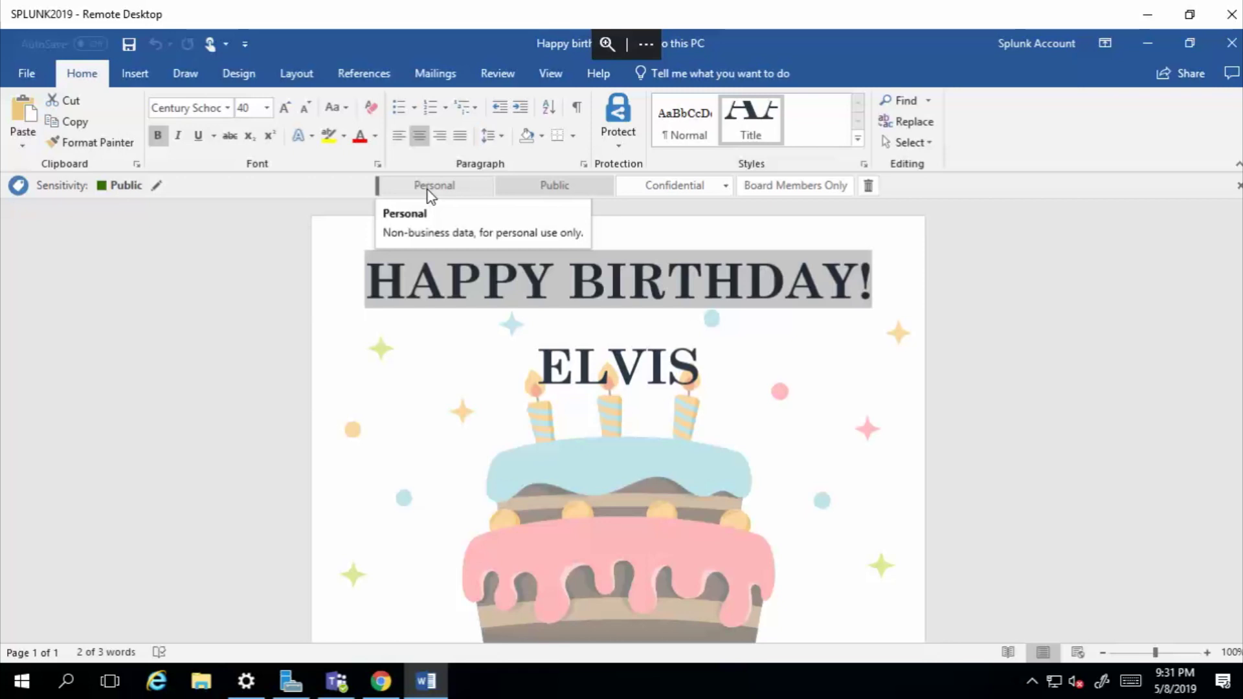
Step: Apply the Public label, then choose Custom under Confidential on the Sensitivity bar
click(556, 189)
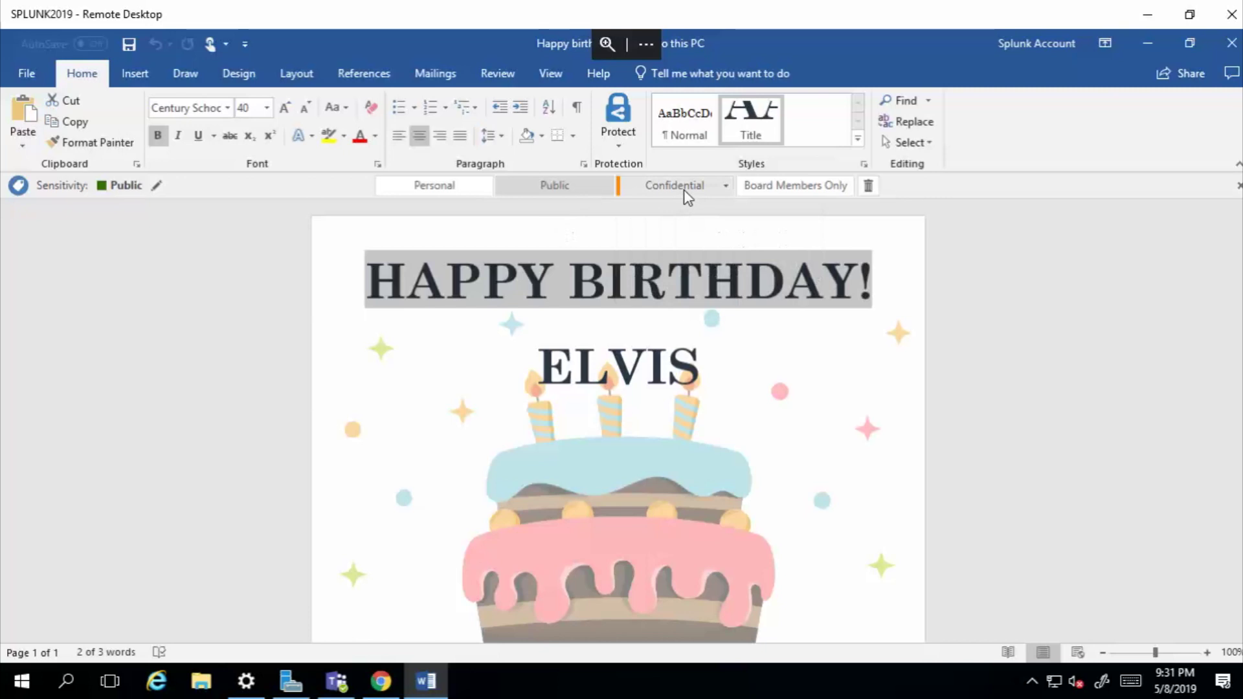
click(726, 188)
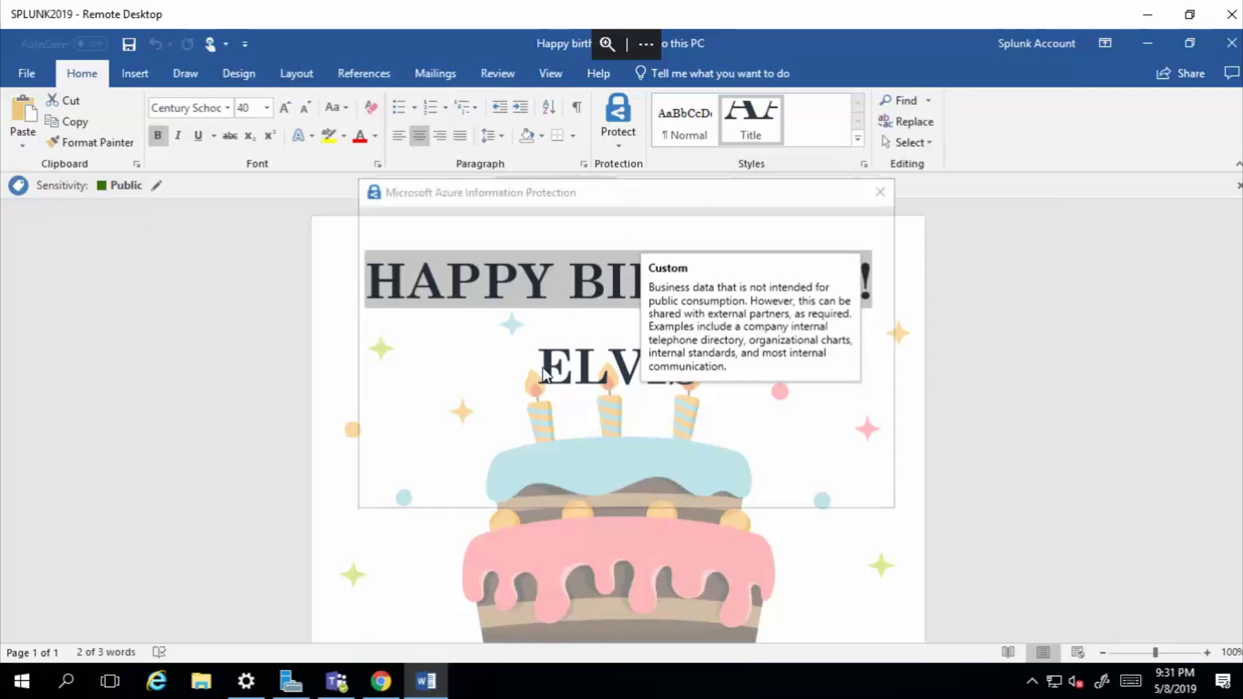
Step: Open the Select Permission list, dismiss it unchosen, and close the Azure Information Protection dialog
click(731, 295)
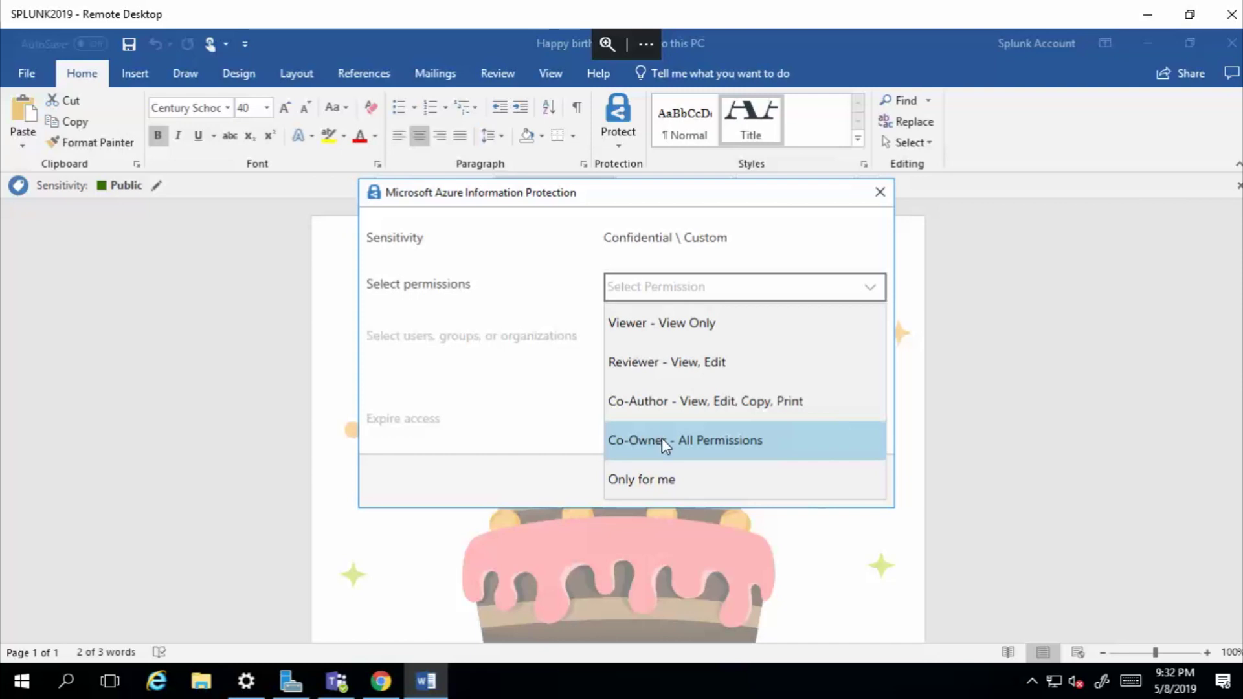
click(538, 369)
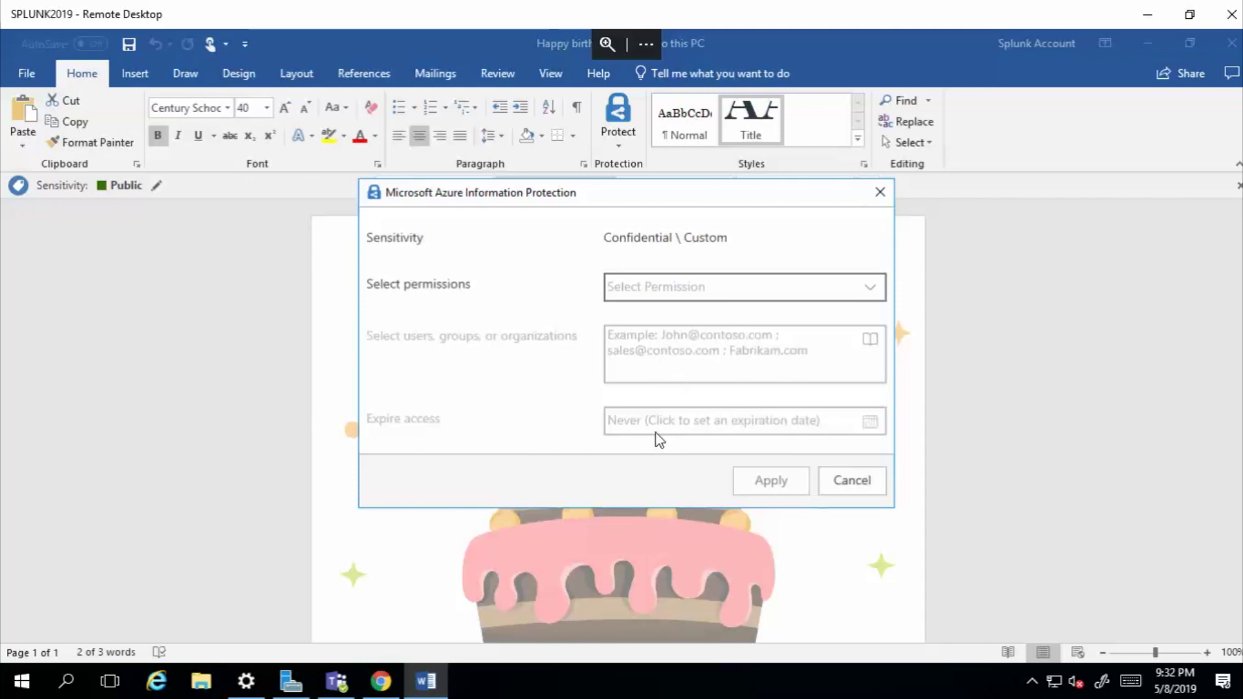
click(878, 193)
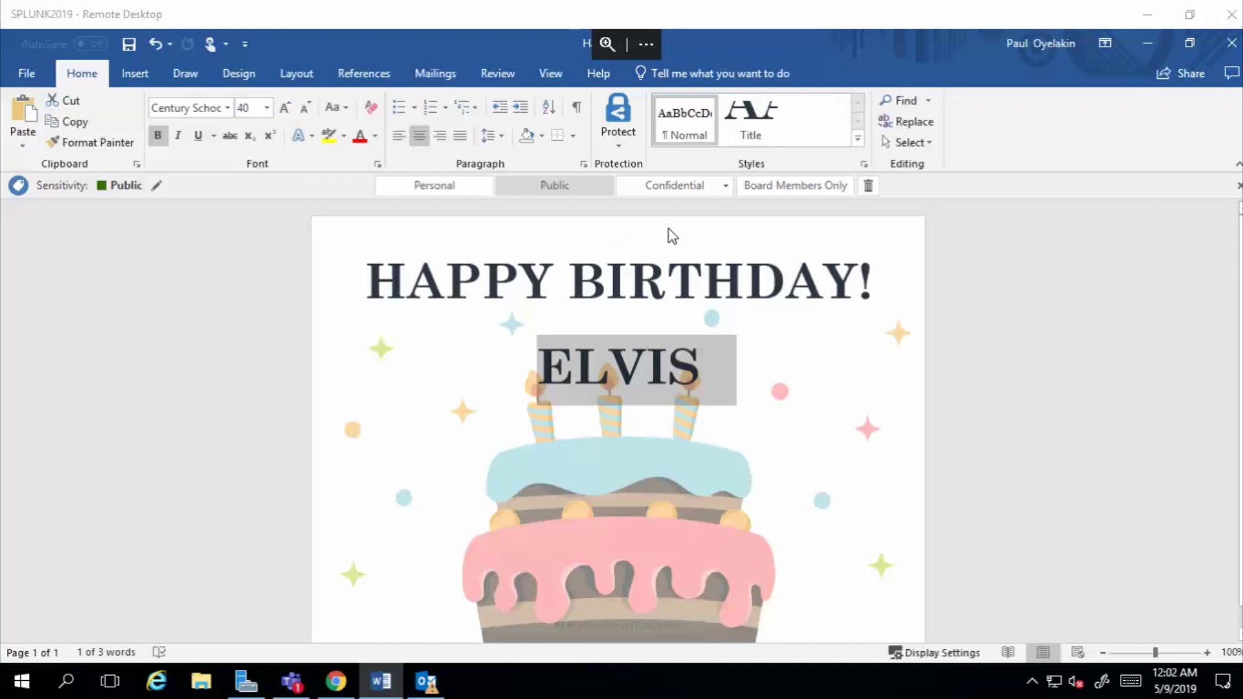
Step: Apply the Confidential \ Employees Only label to the birthday card and save it
click(726, 187)
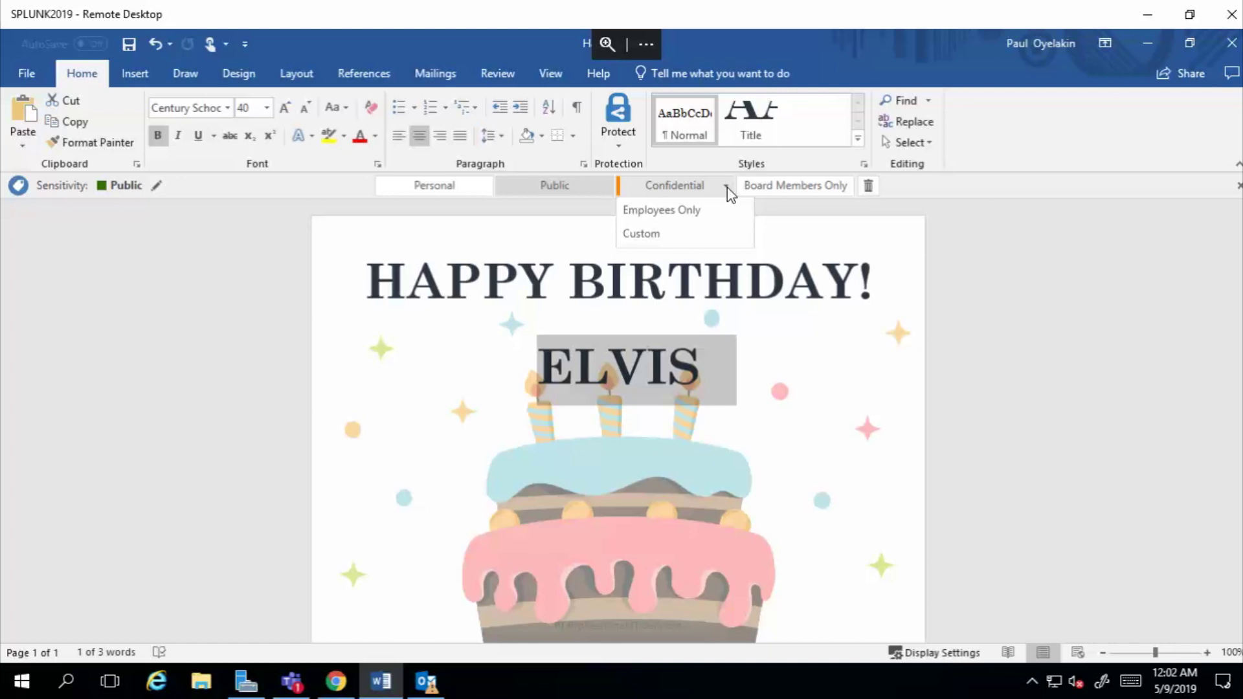
click(689, 211)
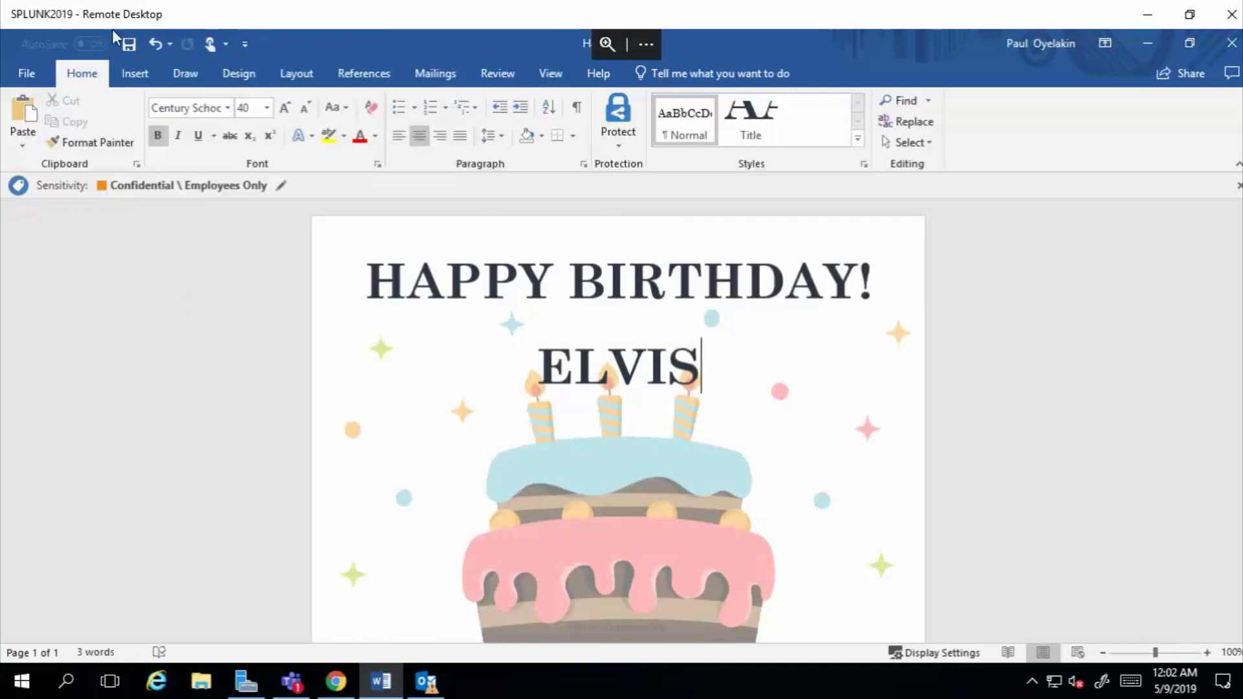
click(124, 43)
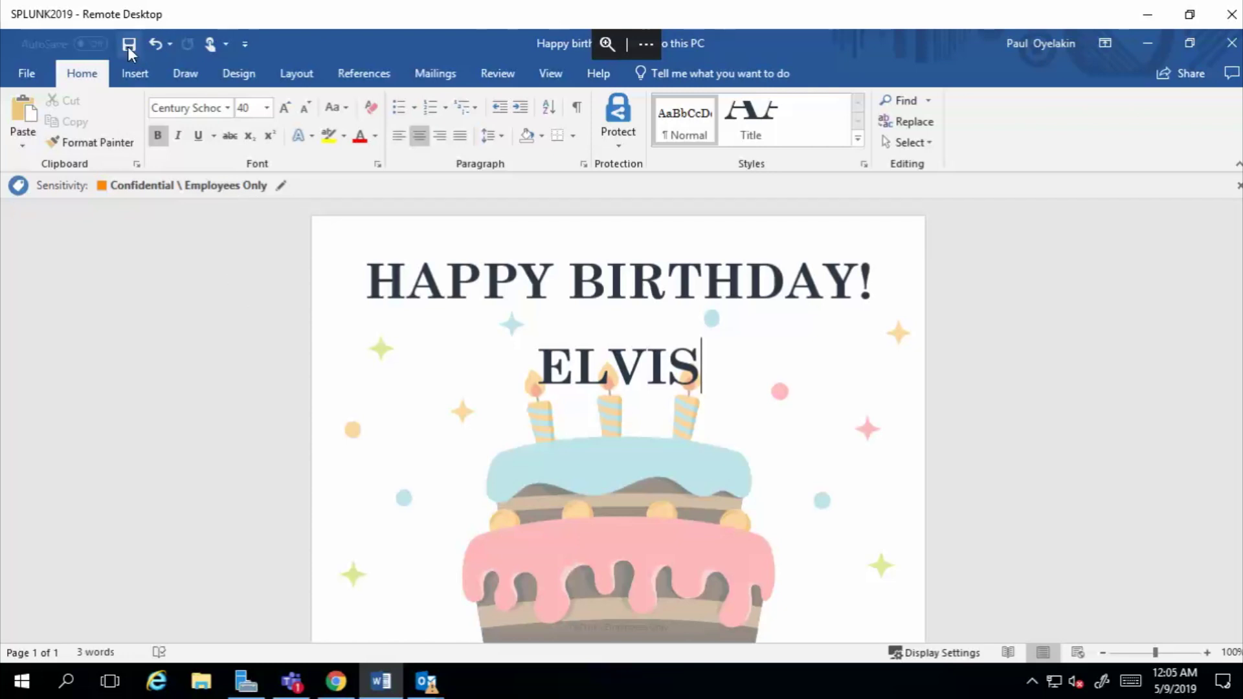
Step: Bring up the untitled new Outlook message and move it over the document
click(128, 46)
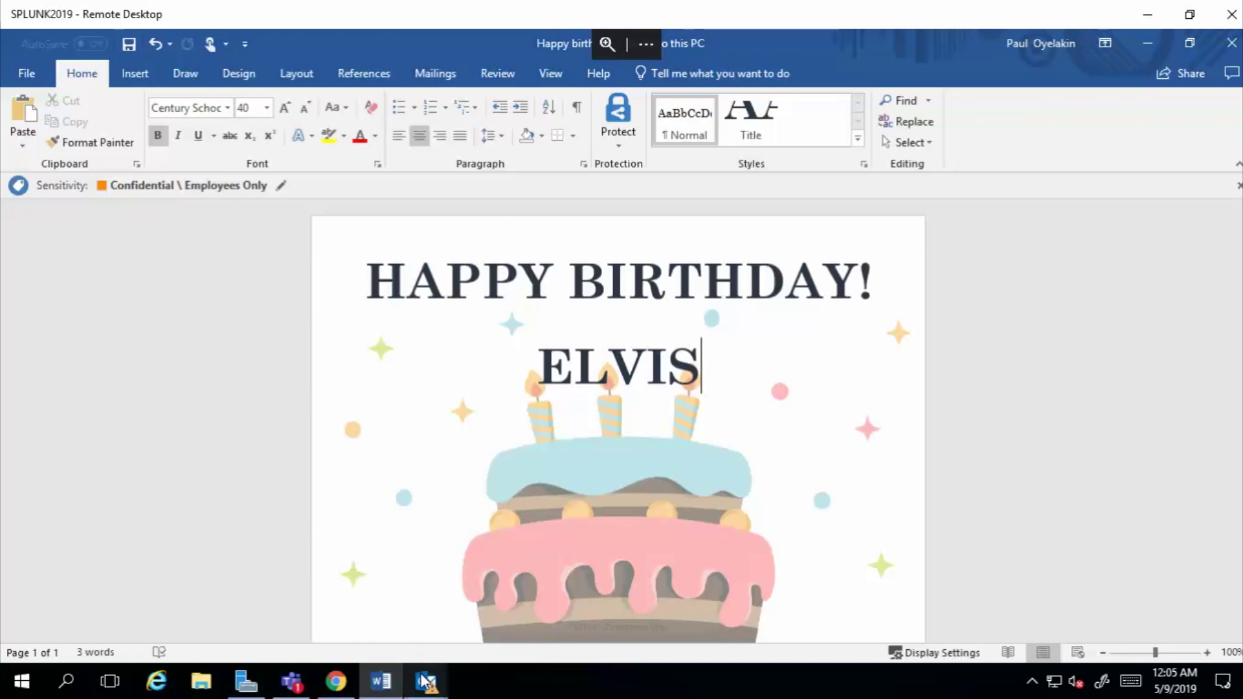
mouse_move(425, 681)
click(499, 594)
drag(248, 46, 477, 89)
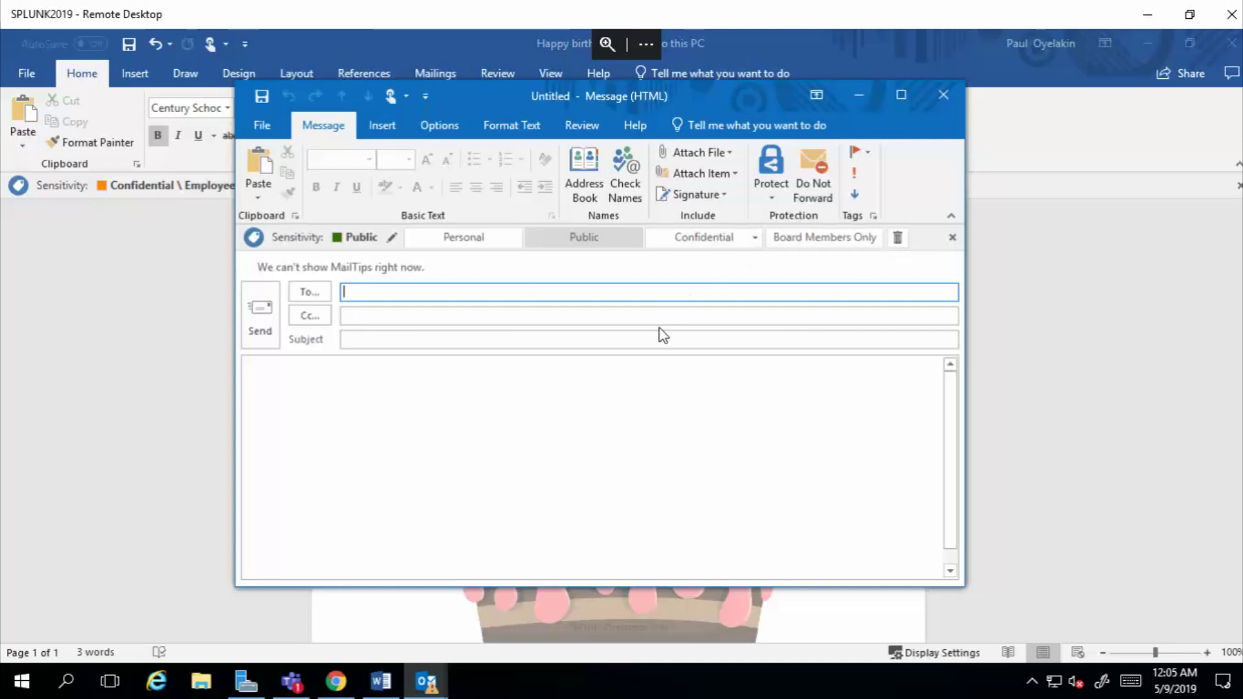
Step: Browse the email's Confidential sub-labels without choosing one, then click into the message body
click(755, 239)
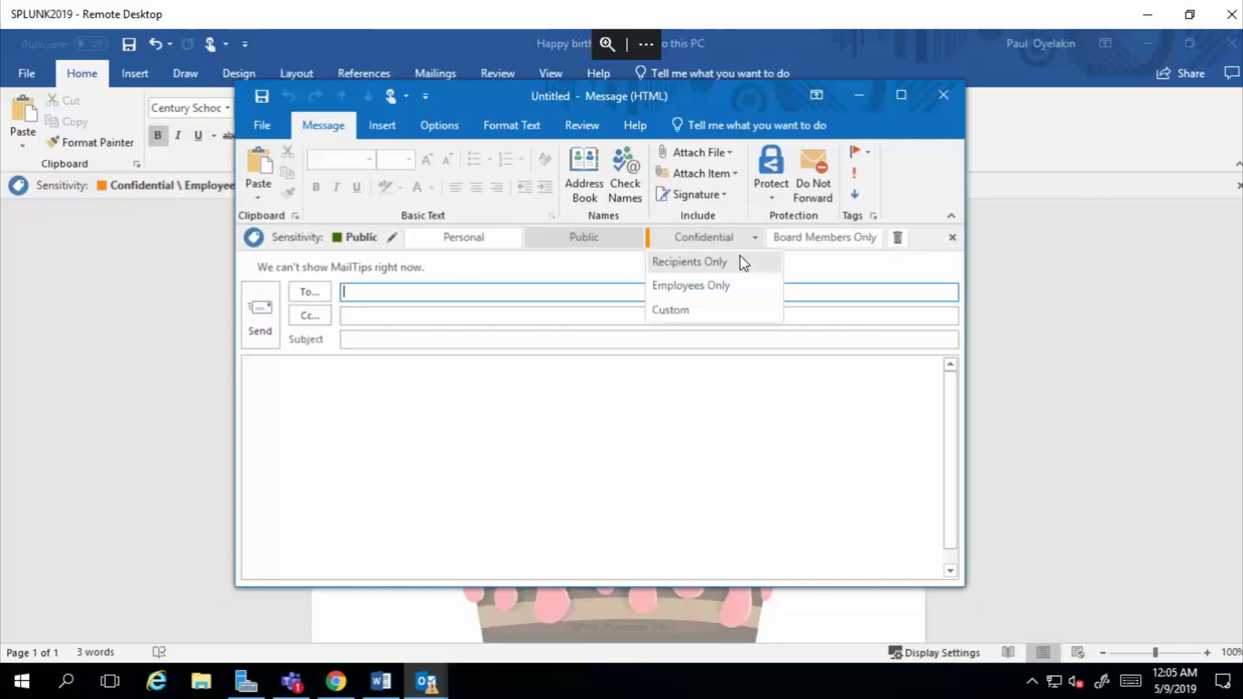
click(507, 368)
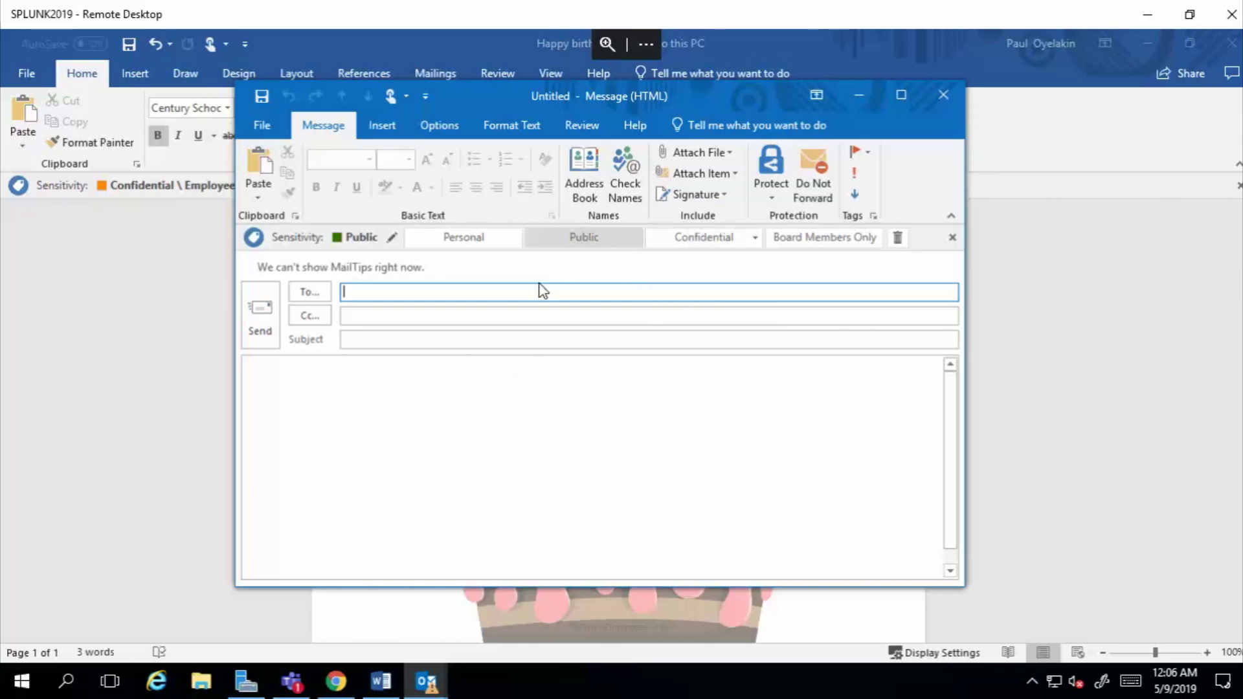
click(389, 457)
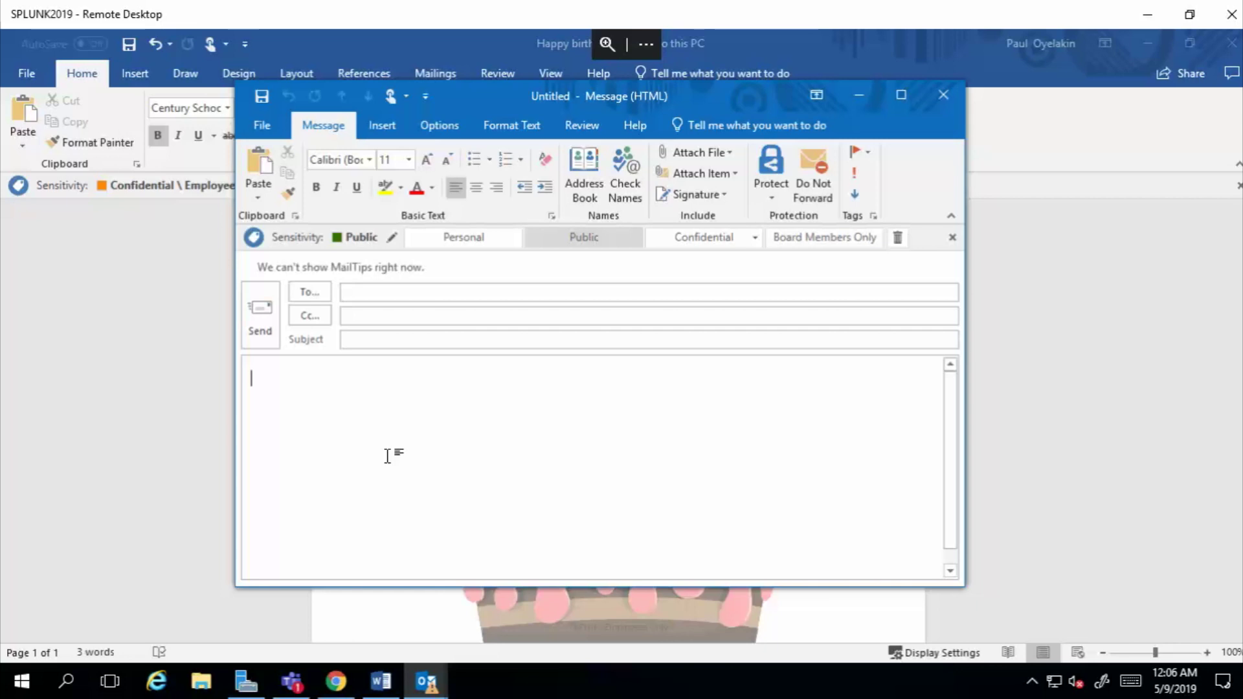
Step: Start entering the recipient's name in the To field
click(386, 296)
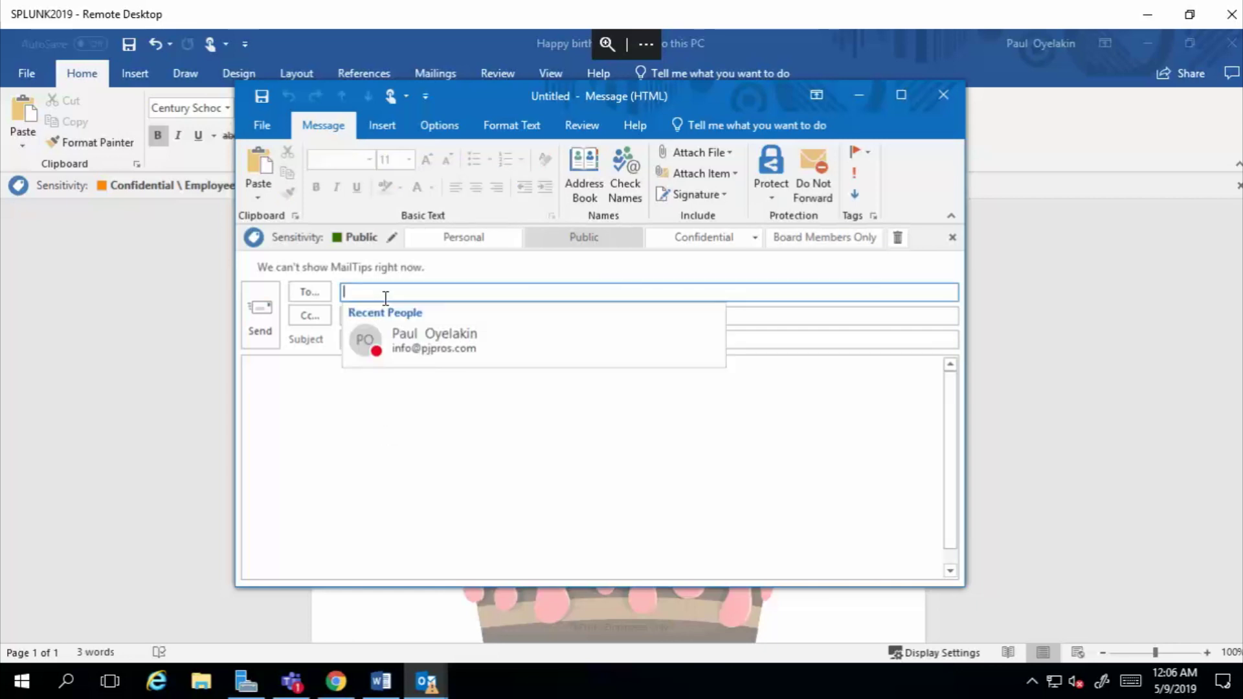
text(paul)
key(BackSpace)
key(BackSpace)
key(BackSpace)
key(BackSpace)
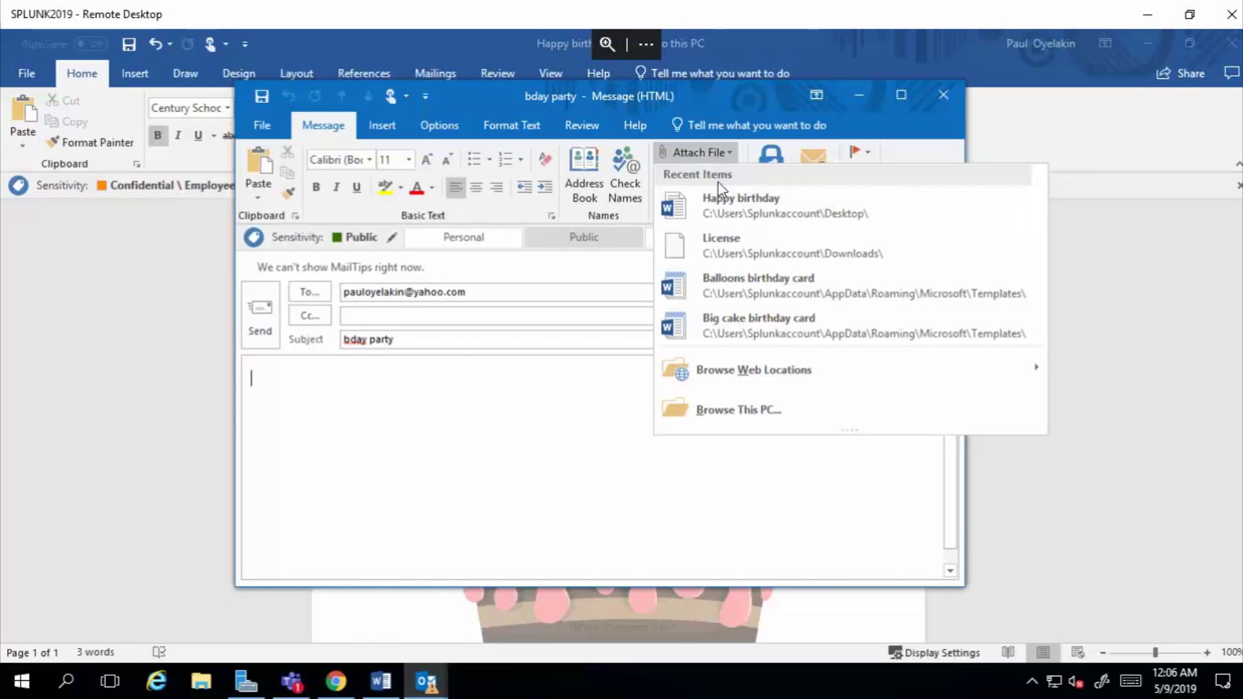
Step: Attach Happy birthday.docx, dismiss the relabel recommendation, and type 'See attached.' in the body
click(725, 202)
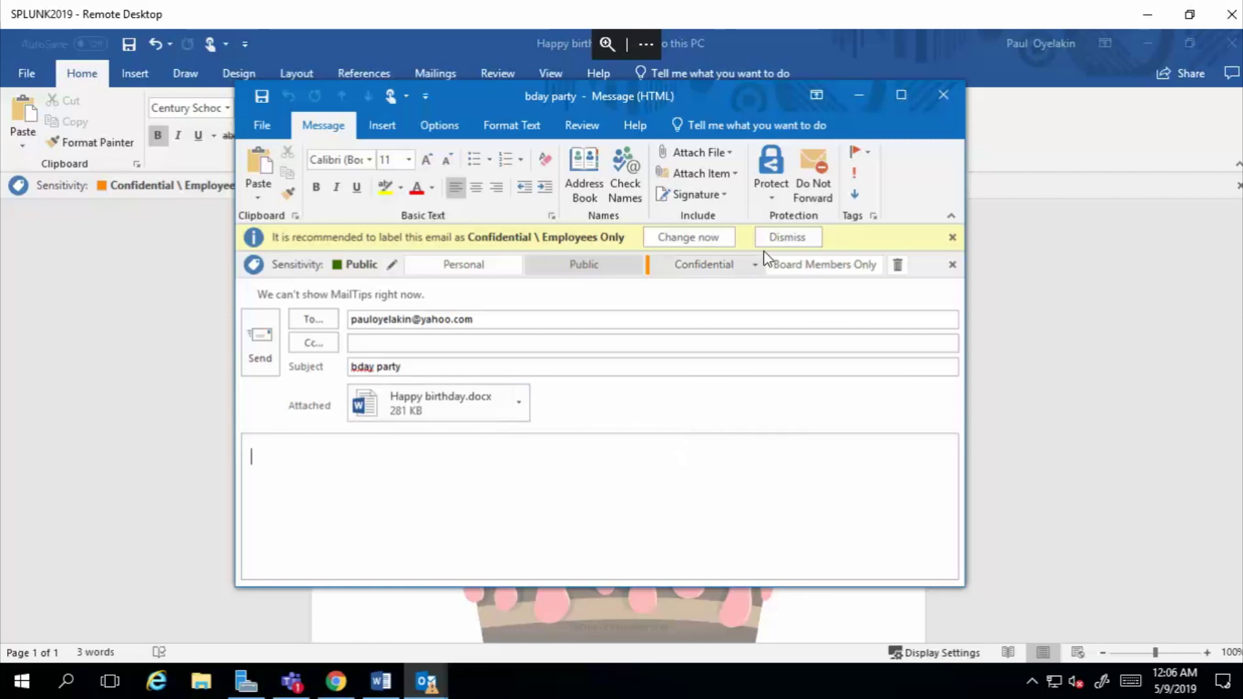
click(782, 240)
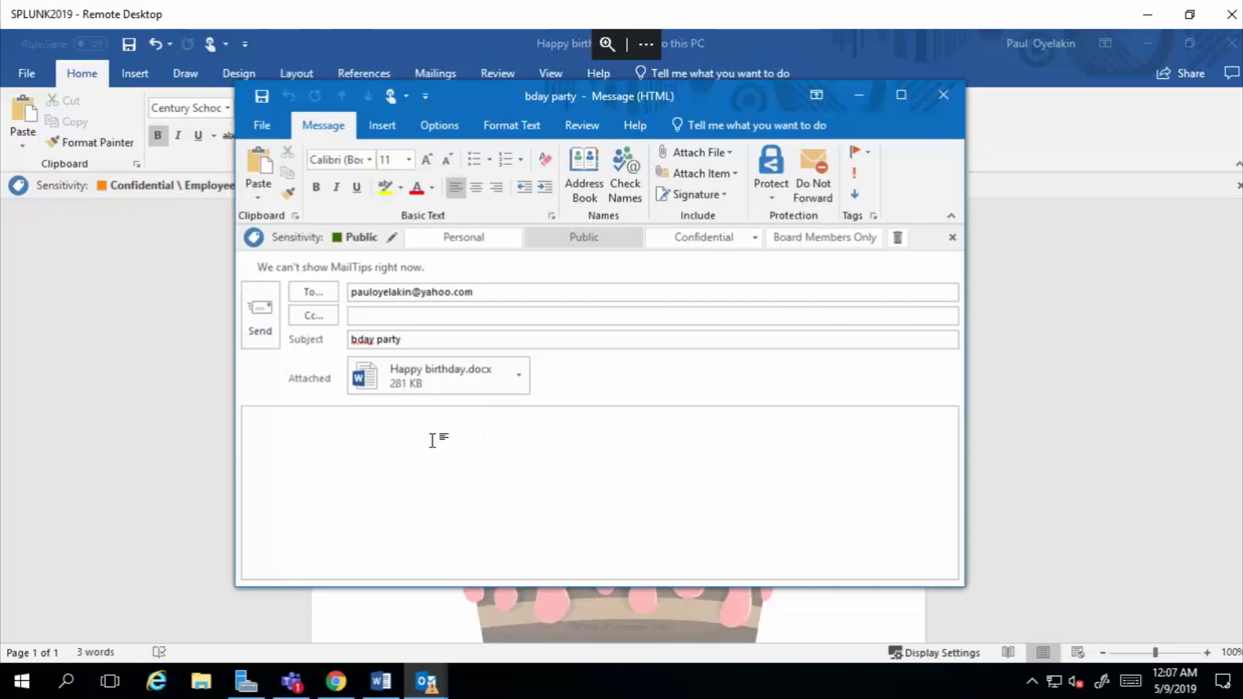
text(See attacxh)
key(BackSpace)
key(BackSpace)
text(hed.)
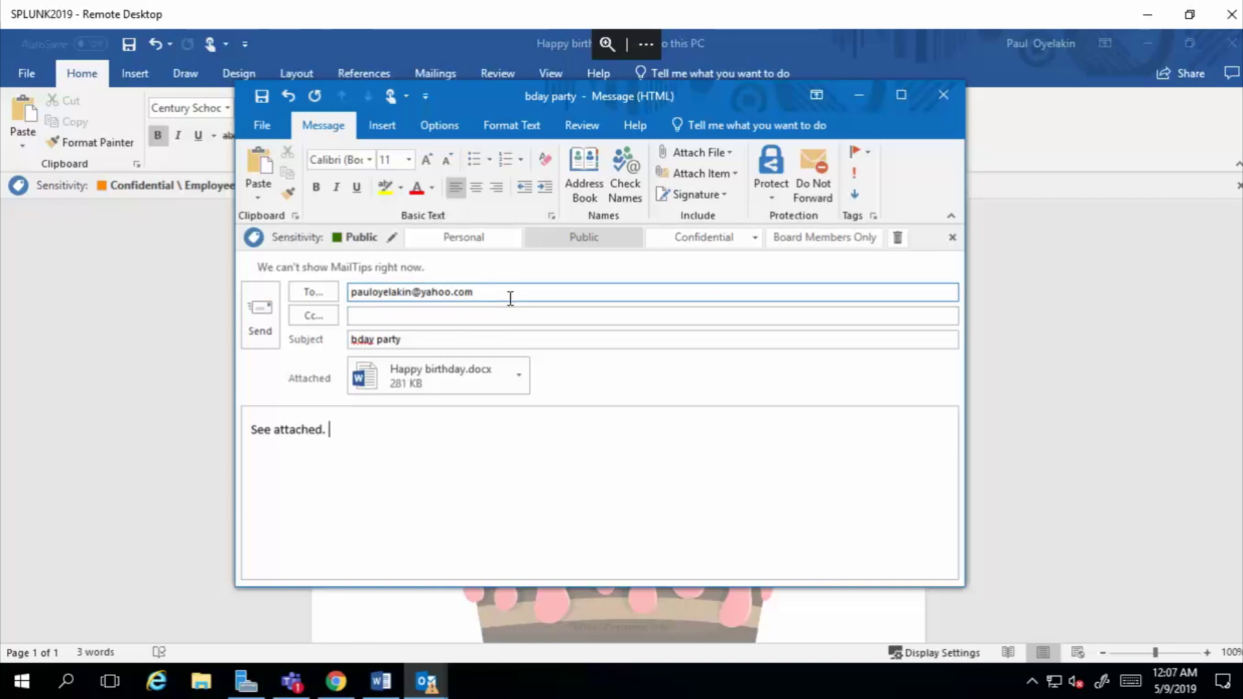
Step: Send the email and minimize the labelled Word birthday card
click(267, 324)
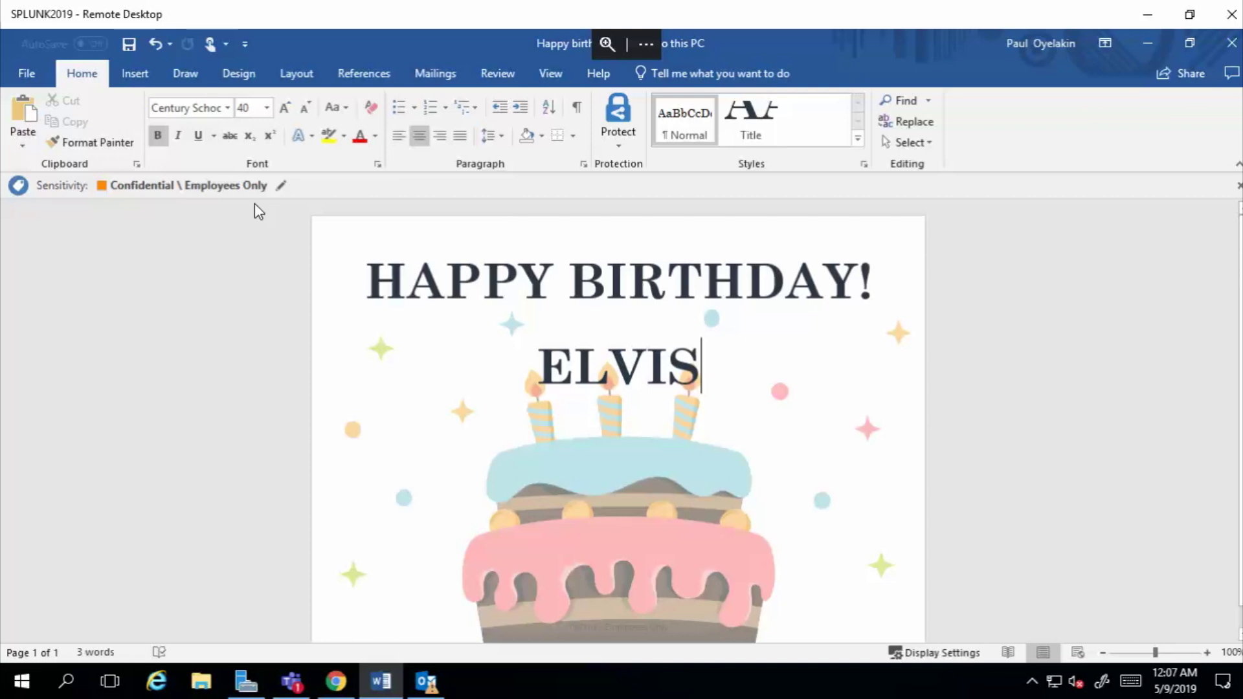
click(1145, 51)
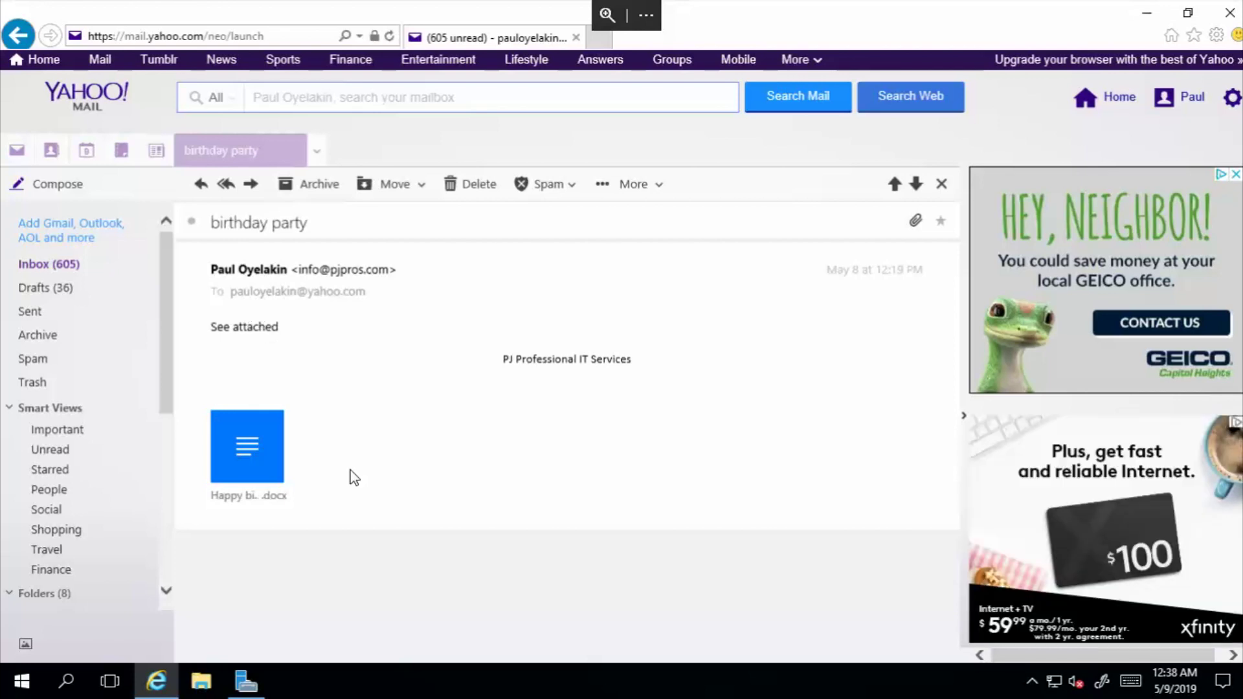
Step: Preview the garbled Happy birthday.docx attachment, save it locally, and show its download folder
click(266, 478)
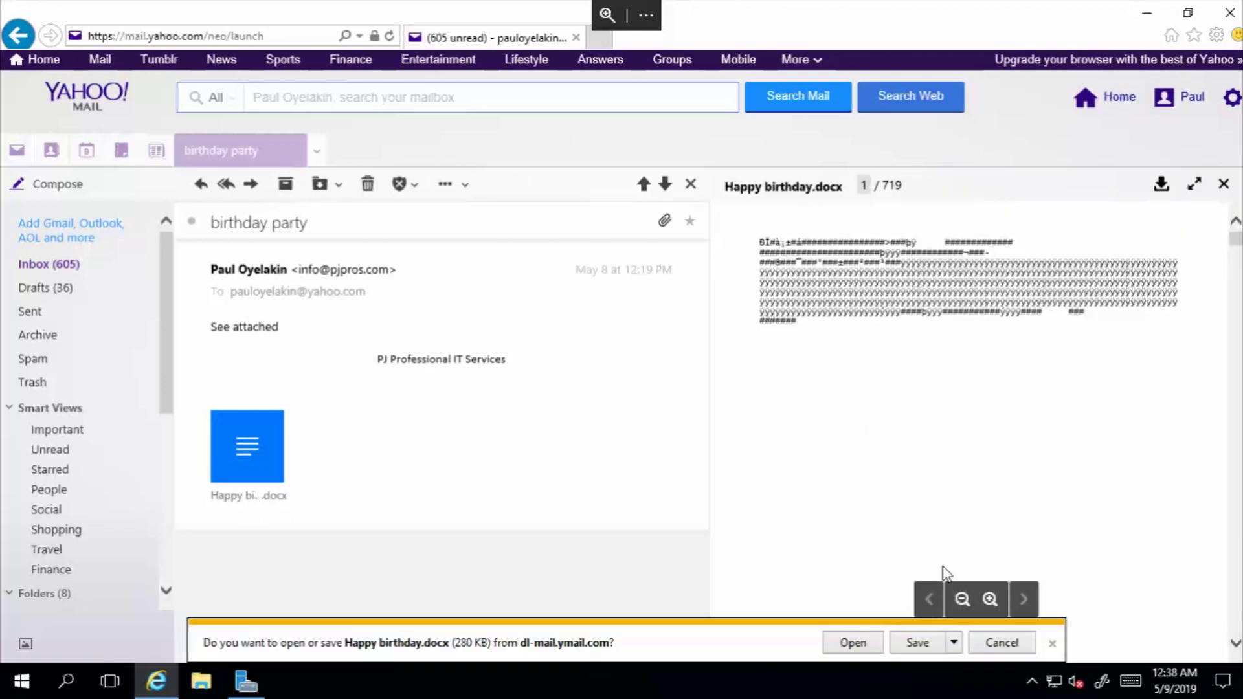
click(917, 642)
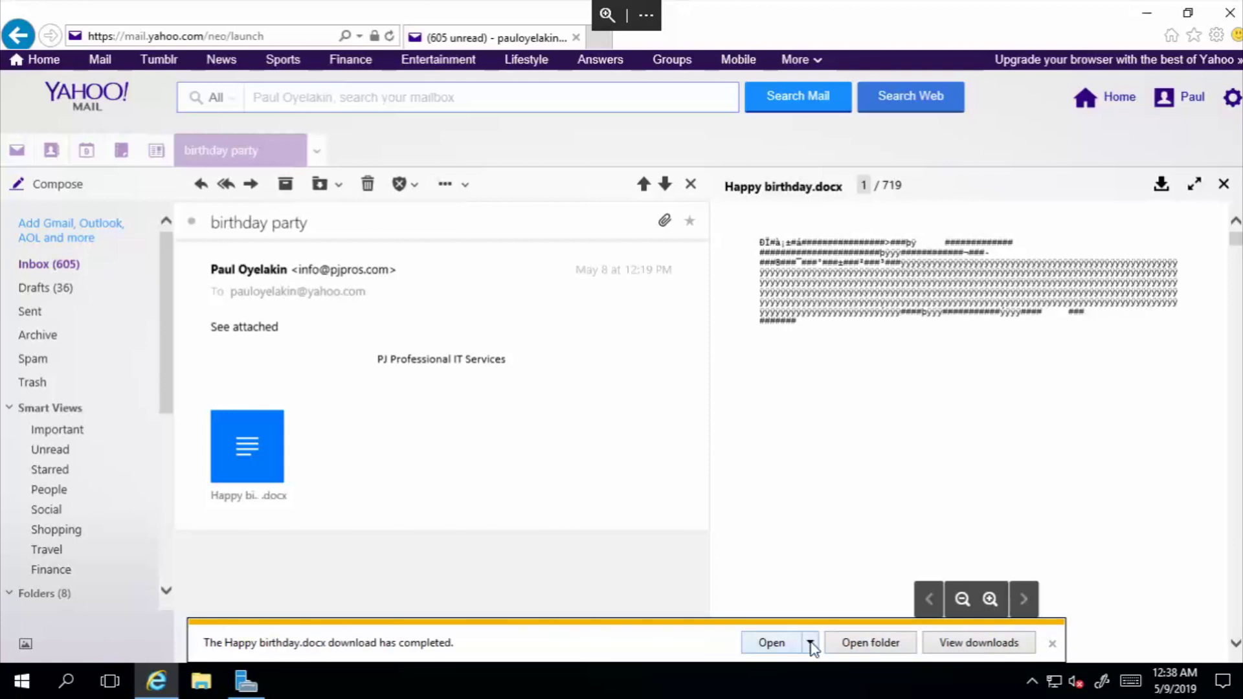
click(871, 647)
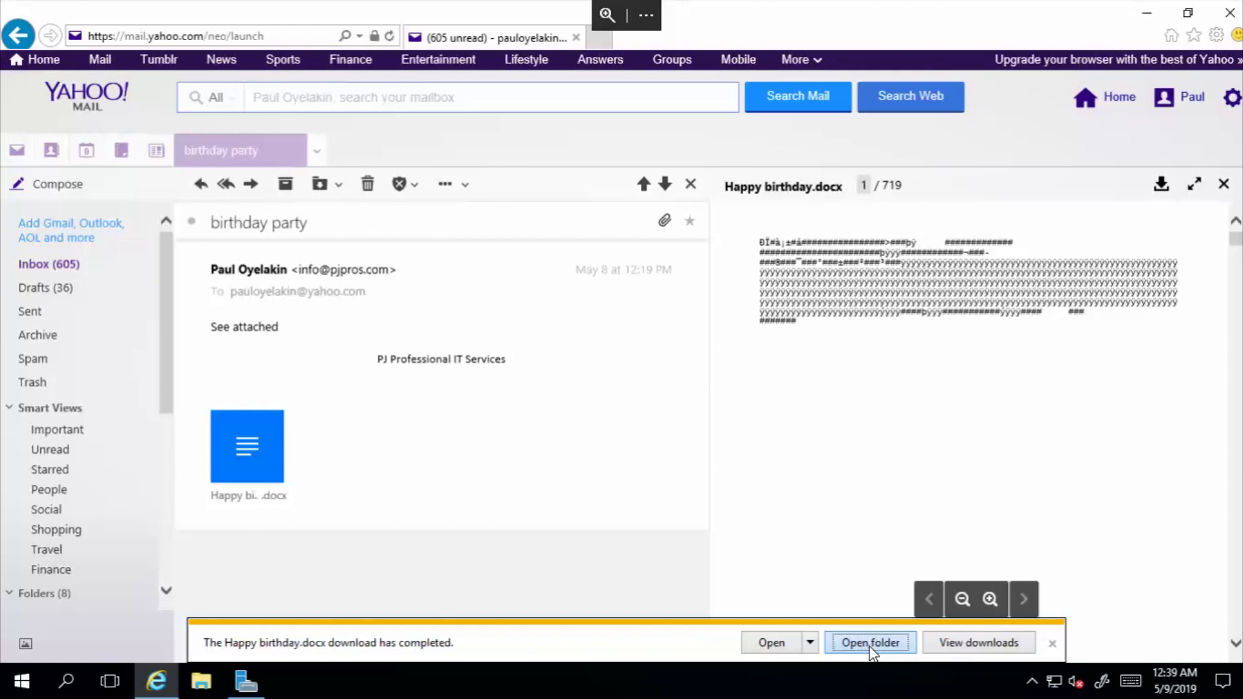
Step: Try opening Happy birthday in WordPad, dismiss its cannot-open error, and move Downloads up-right
double_click(329, 191)
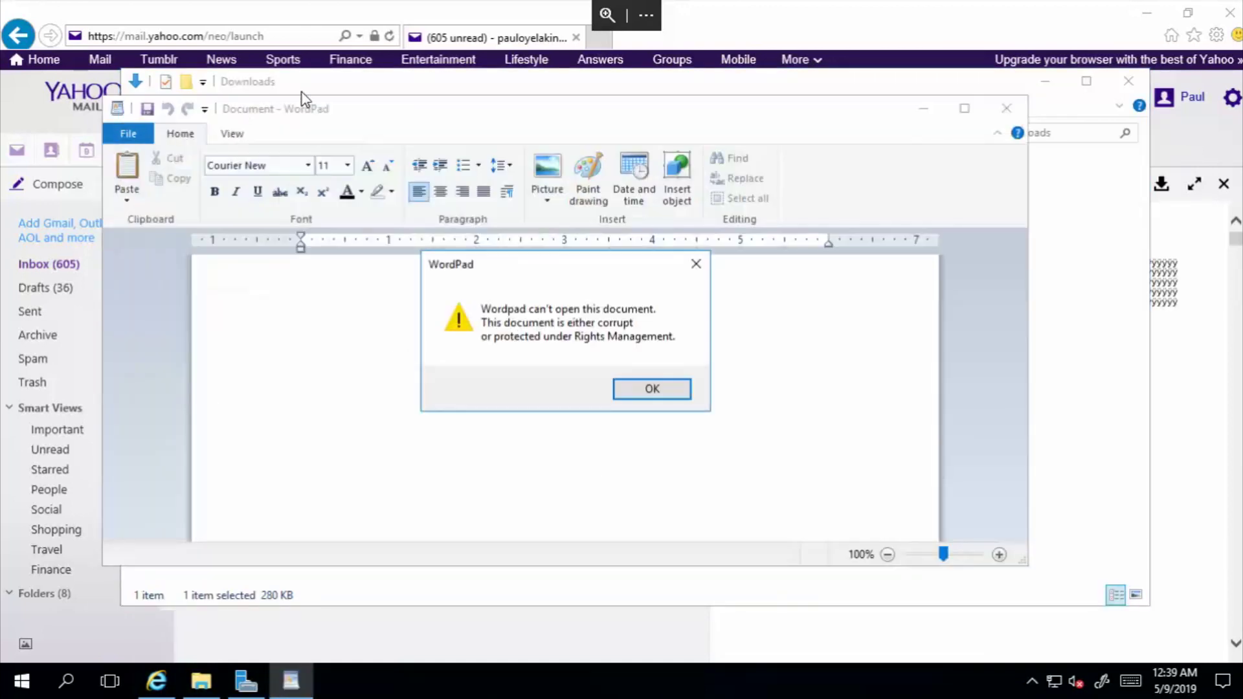
click(633, 387)
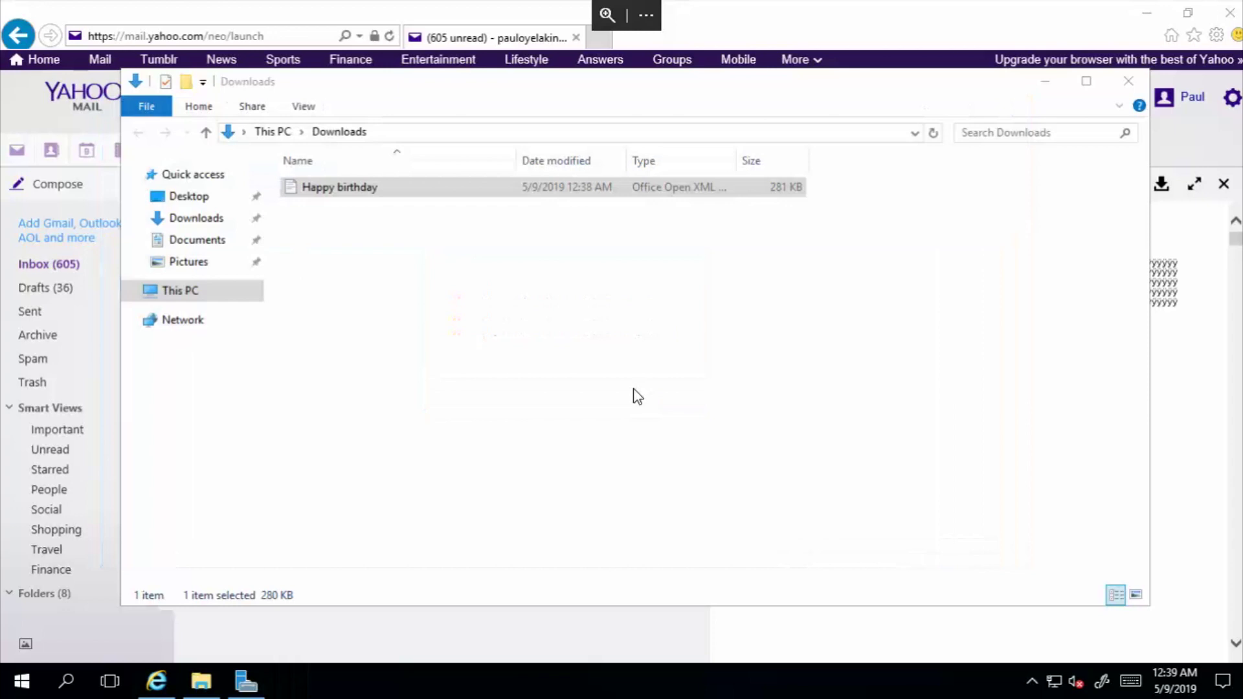
drag(778, 433, 782, 317)
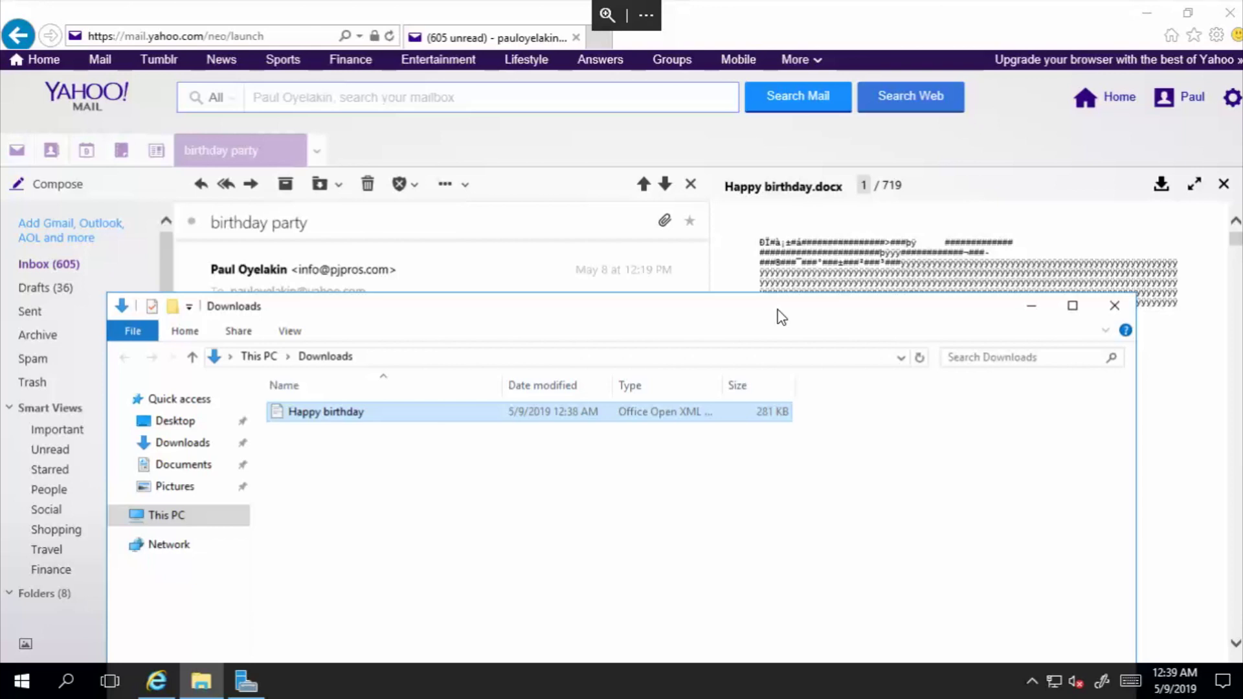
drag(777, 309, 806, 151)
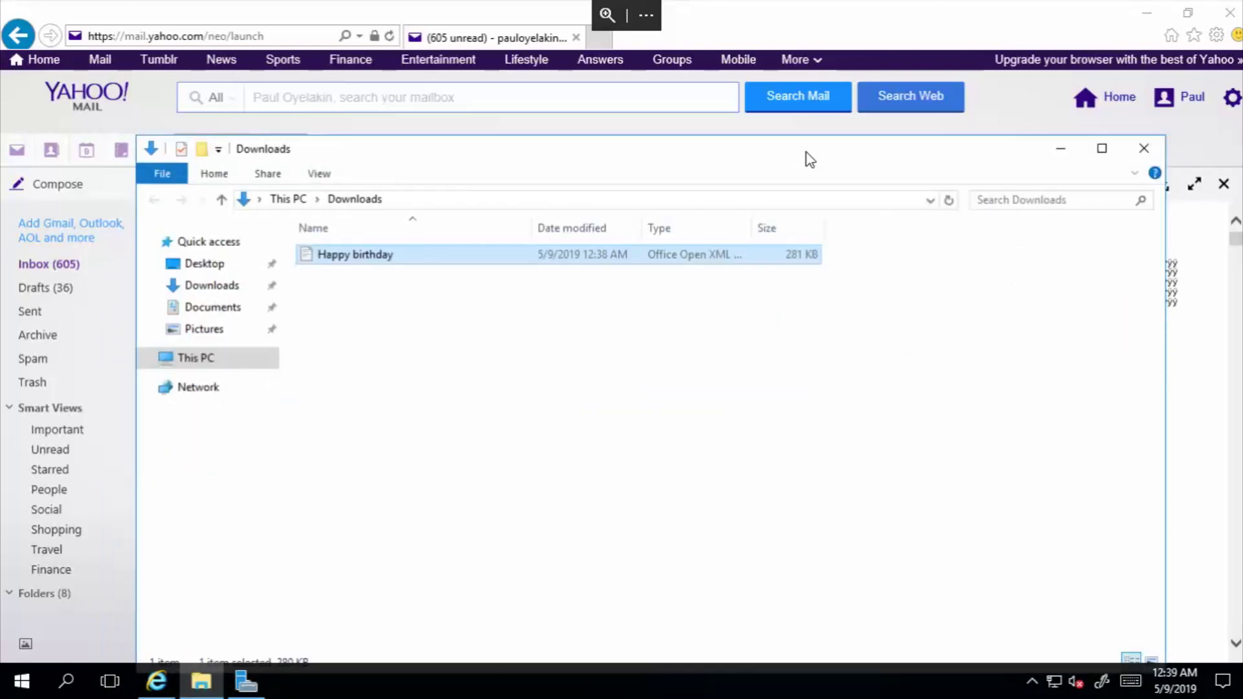